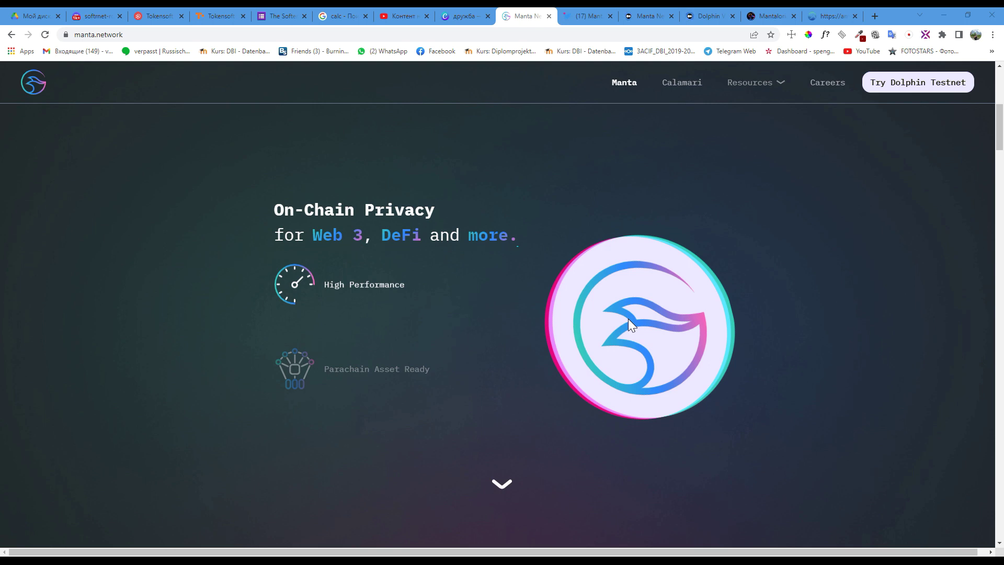
- Switch to the Manta Network Twitter profile and look over its timeline and pinned tweet
{"action": "left_click", "coordinate": [579, 14]}
{"action": "scroll", "coordinate": [429, 337], "scroll_direction": "up", "scroll_amount": 2}
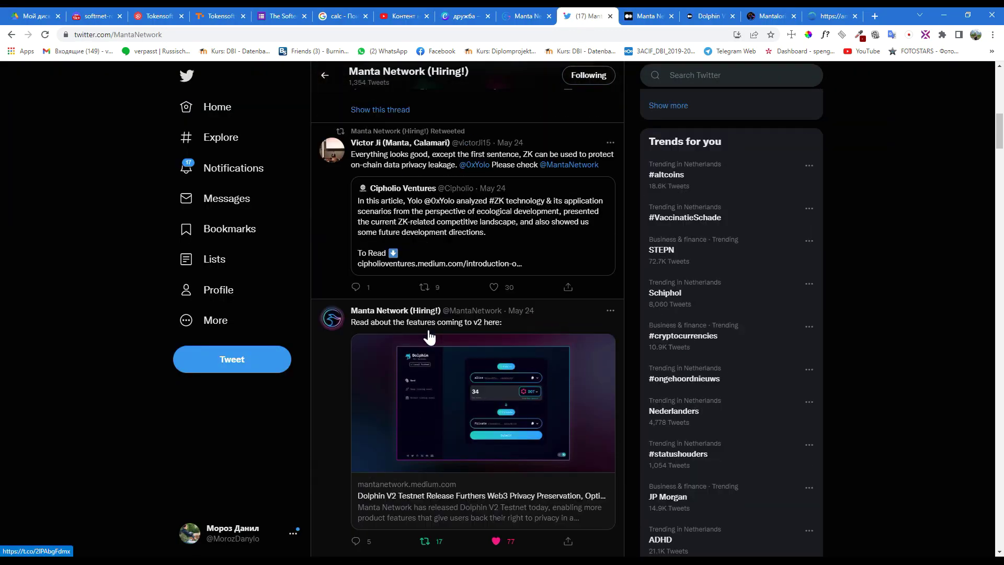
{"action": "scroll", "coordinate": [429, 338], "scroll_direction": "up", "scroll_amount": 1}
{"action": "scroll", "coordinate": [428, 337], "scroll_direction": "up", "scroll_amount": 1}
{"action": "scroll", "coordinate": [428, 337], "scroll_direction": "up", "scroll_amount": 3}
{"action": "scroll", "coordinate": [428, 337], "scroll_direction": "up", "scroll_amount": 1}
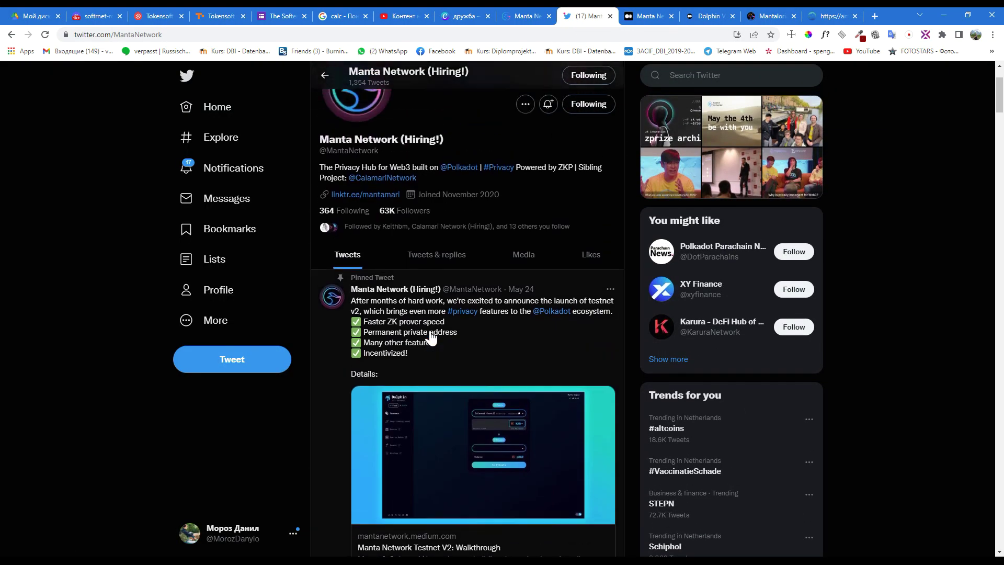
{"action": "scroll", "coordinate": [432, 338], "scroll_direction": "down", "scroll_amount": 1}
{"action": "scroll", "coordinate": [443, 337], "scroll_direction": "down", "scroll_amount": 1}
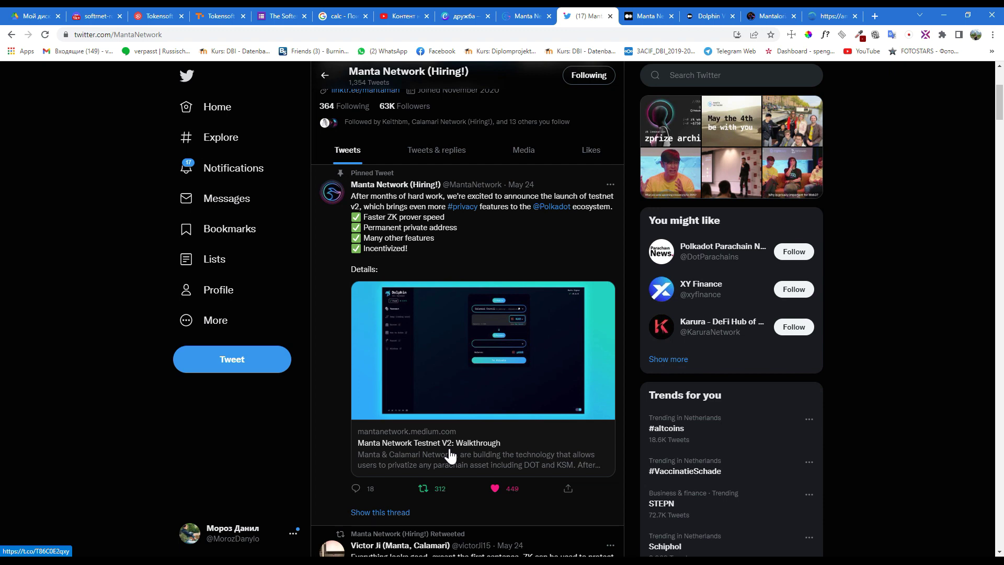
{"action": "scroll", "coordinate": [455, 353], "scroll_direction": "up", "scroll_amount": 3}
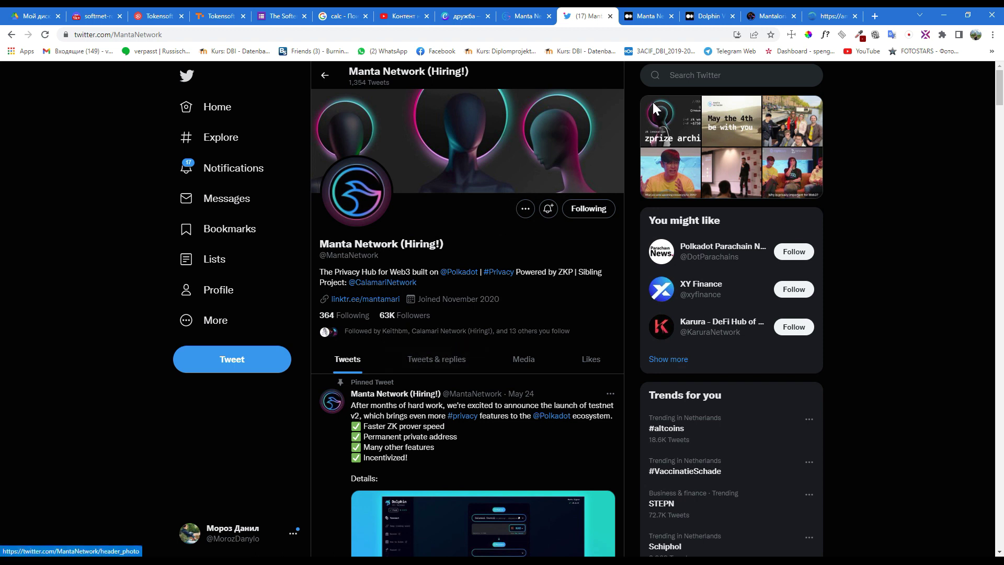
- From the Mantalorians Hub, open the Mantalorians Application entry and its ambassador application form in a new tab
{"action": "left_click", "coordinate": [765, 16]}
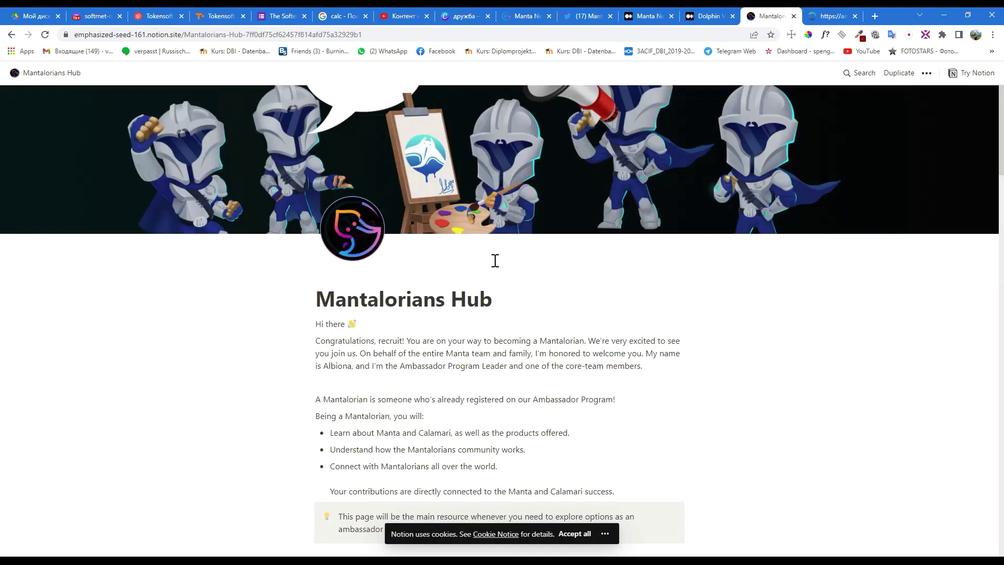
{"action": "scroll", "coordinate": [225, 312], "scroll_direction": "down", "scroll_amount": 3}
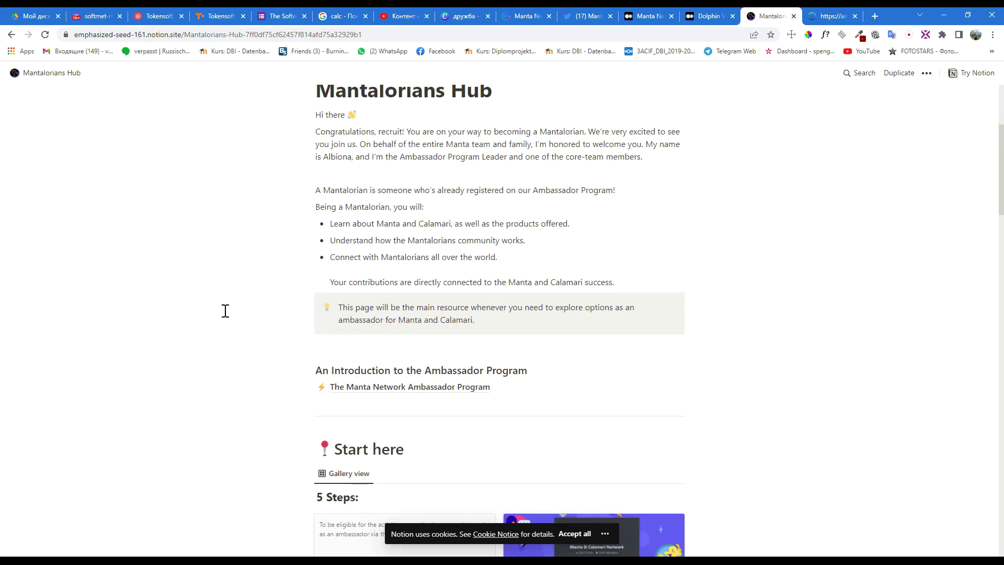
{"action": "scroll", "coordinate": [224, 311], "scroll_direction": "up", "scroll_amount": 3}
{"action": "scroll", "coordinate": [224, 311], "scroll_direction": "down", "scroll_amount": 2}
{"action": "scroll", "coordinate": [223, 311], "scroll_direction": "down", "scroll_amount": 2}
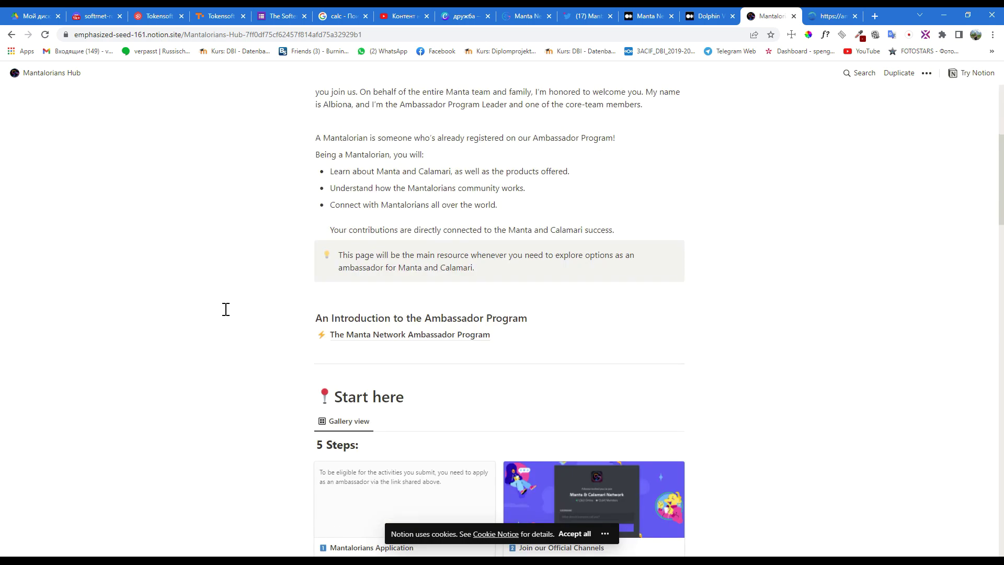
{"action": "scroll", "coordinate": [221, 311], "scroll_direction": "down", "scroll_amount": 2}
{"action": "mouse_move", "coordinate": [404, 349]}
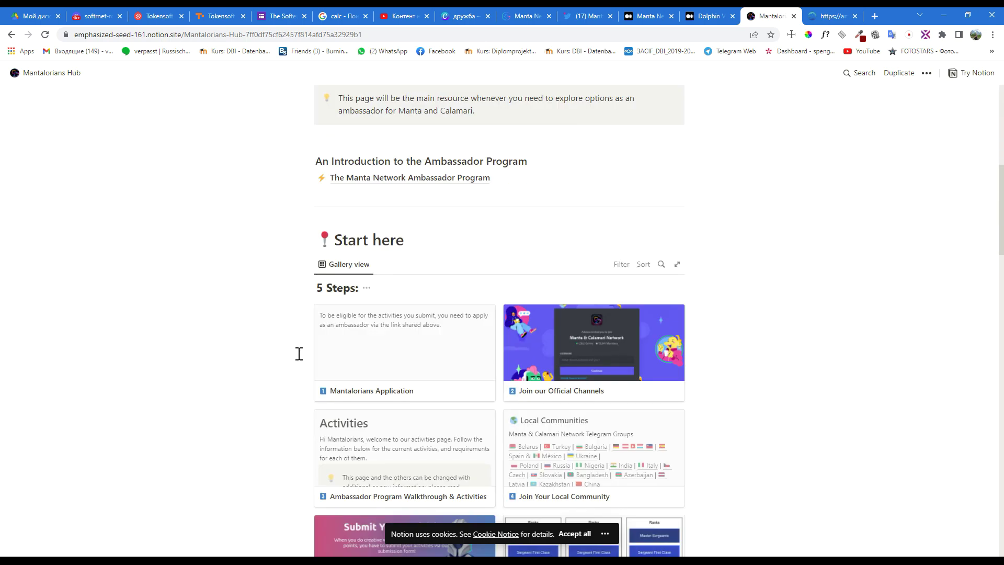
{"action": "left_click", "coordinate": [369, 345]}
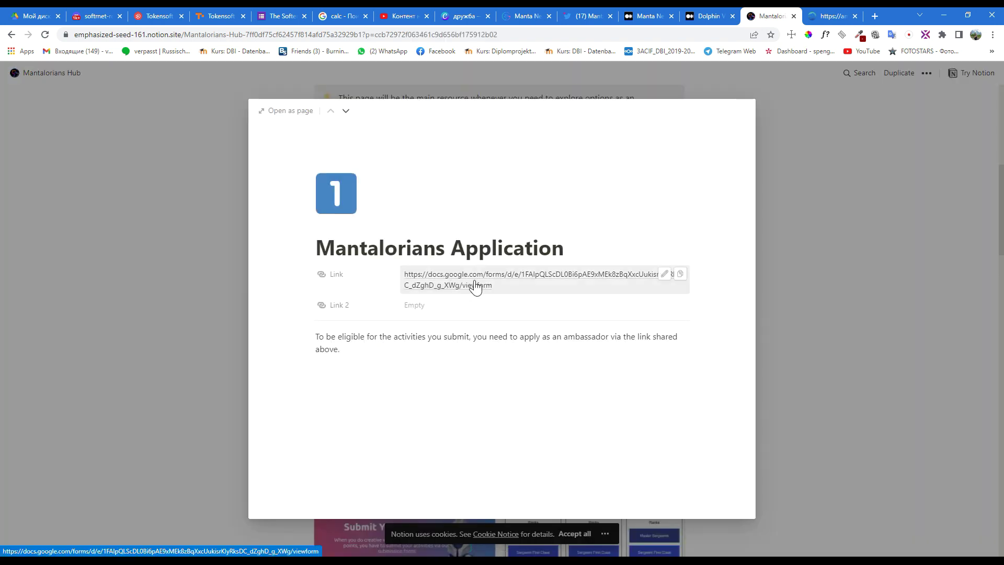
{"action": "left_click", "coordinate": [458, 287]}
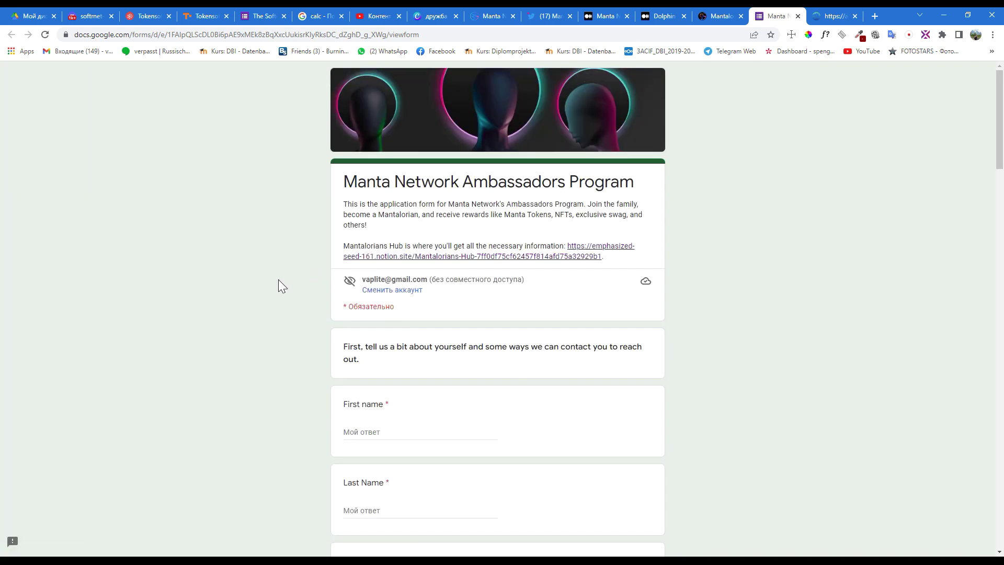
{"action": "scroll", "coordinate": [345, 290], "scroll_direction": "down", "scroll_amount": 4}
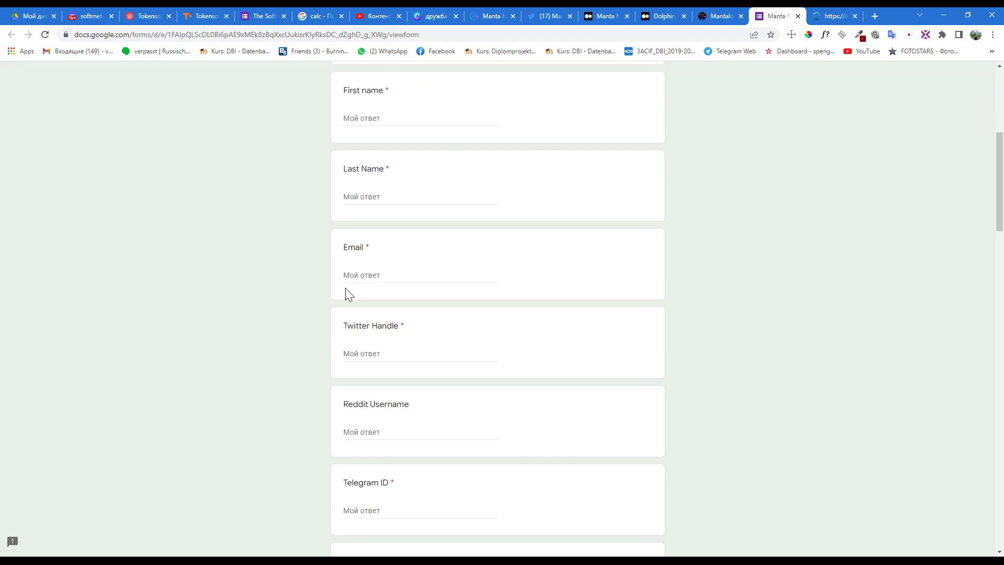
{"action": "scroll", "coordinate": [346, 288], "scroll_direction": "up", "scroll_amount": 4}
{"action": "scroll", "coordinate": [270, 302], "scroll_direction": "down", "scroll_amount": 8}
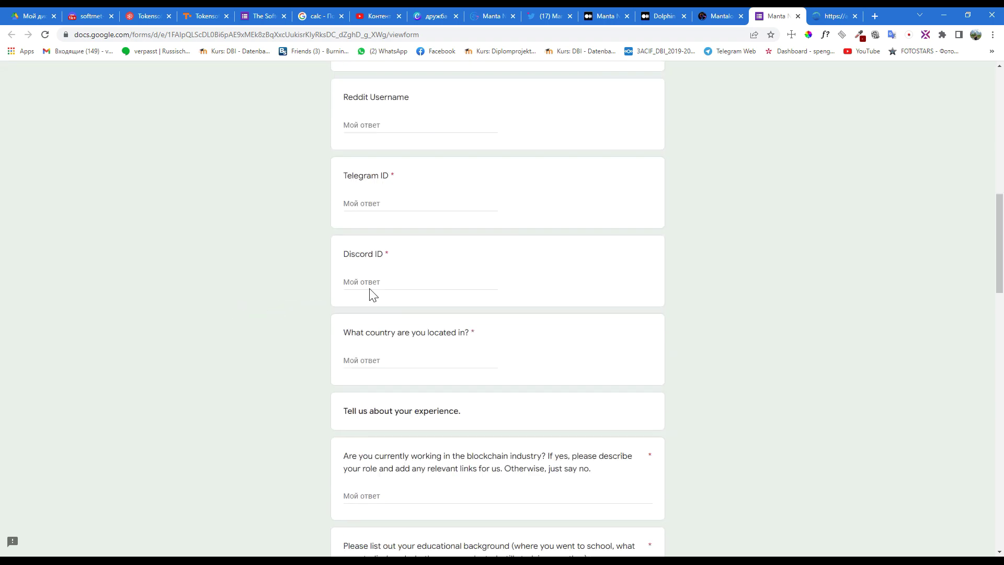
{"action": "scroll", "coordinate": [372, 294], "scroll_direction": "up", "scroll_amount": 5}
{"action": "scroll", "coordinate": [384, 294], "scroll_direction": "up", "scroll_amount": 3}
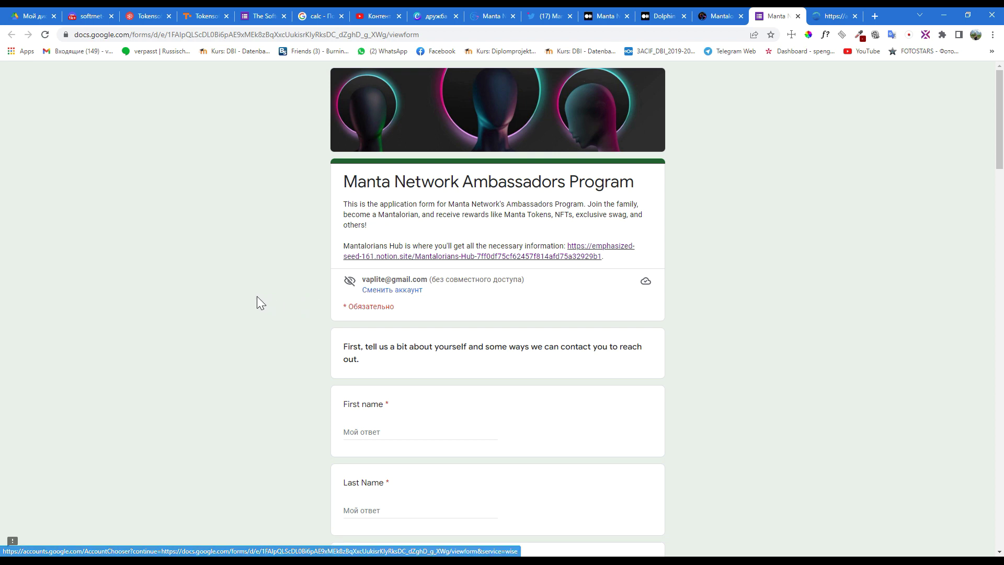
- Back in the Mantalorians Hub, open the 5. Submission Form entry's activities form in a new tab
{"action": "left_click", "coordinate": [714, 16]}
{"action": "left_click", "coordinate": [100, 135]}
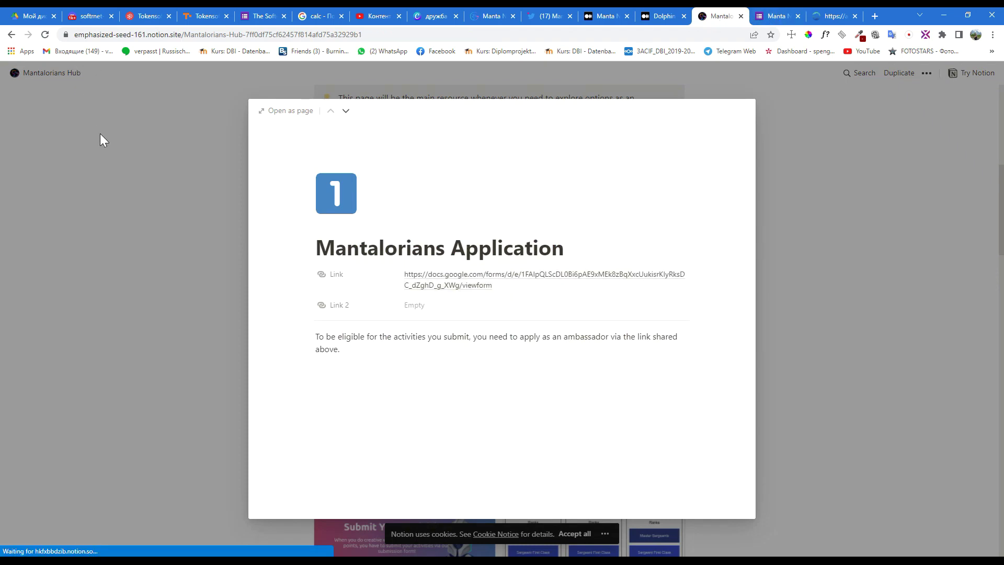
{"action": "scroll", "coordinate": [234, 298], "scroll_direction": "down", "scroll_amount": 3}
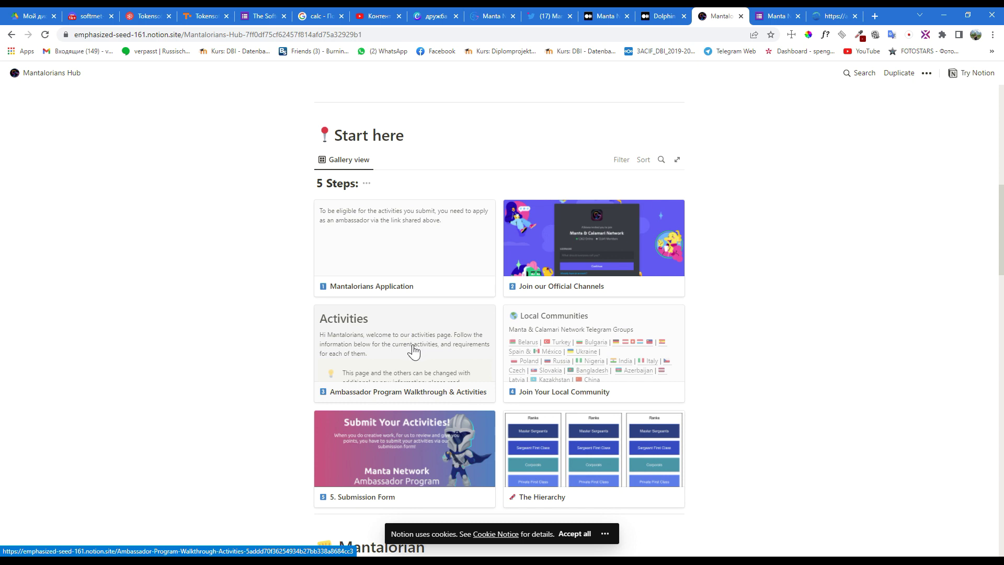
{"action": "scroll", "coordinate": [358, 313], "scroll_direction": "down", "scroll_amount": 1}
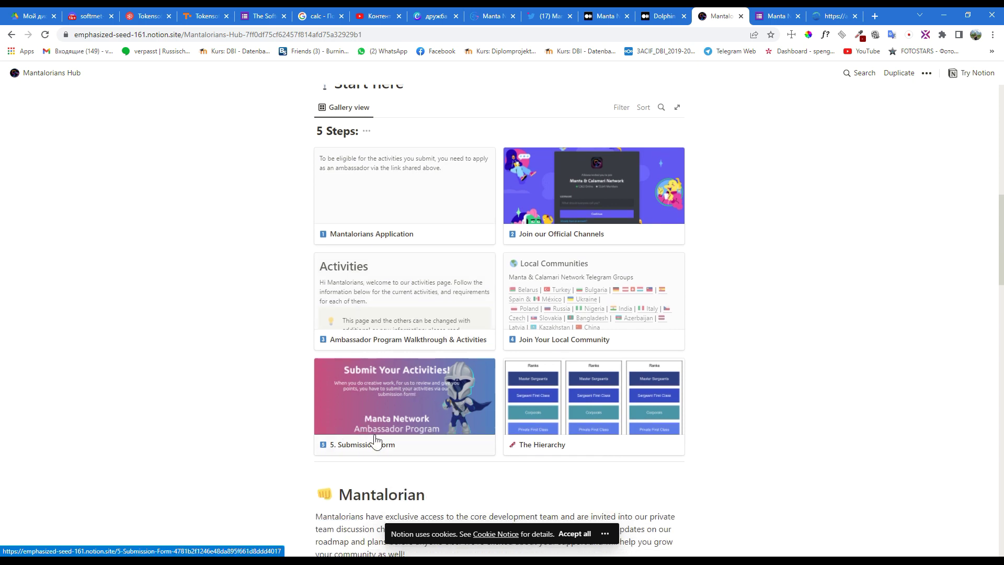
{"action": "left_click", "coordinate": [400, 398]}
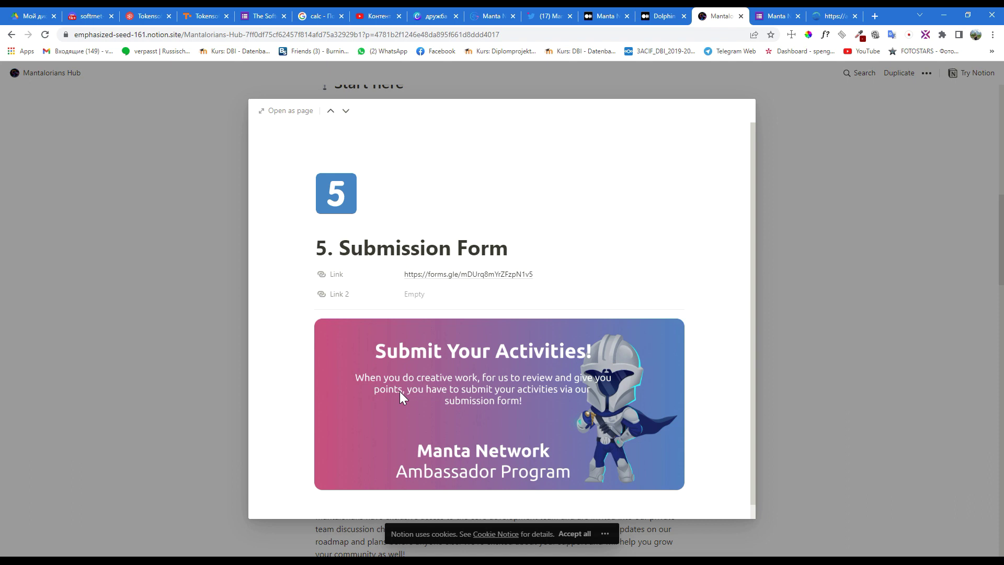
{"action": "mouse_move", "coordinate": [468, 274]}
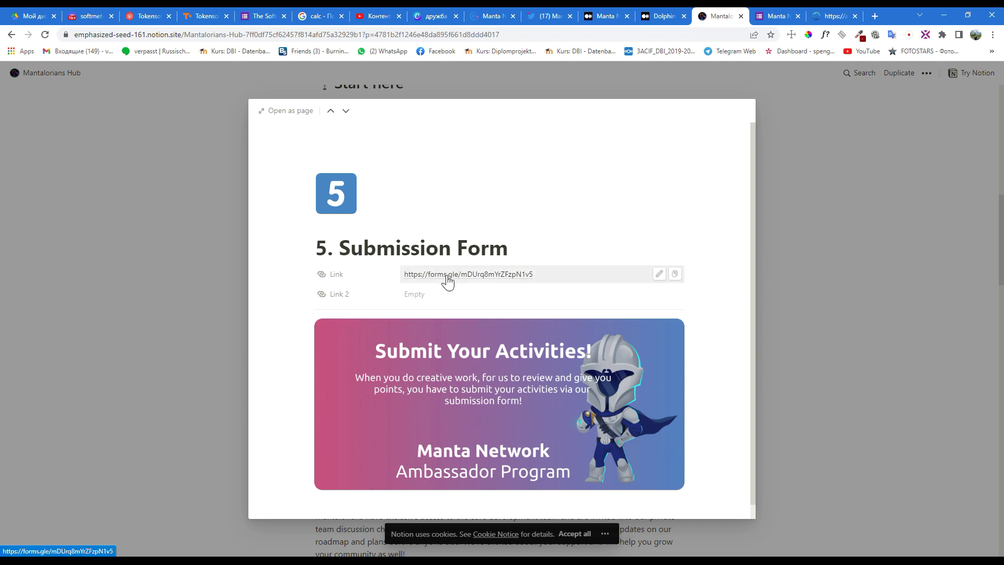
{"action": "left_click", "coordinate": [446, 276]}
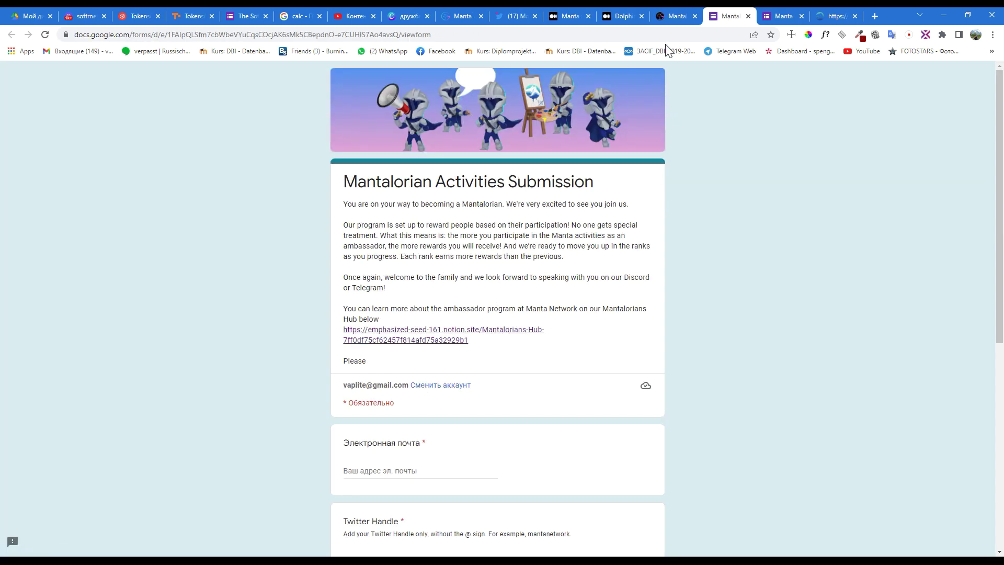
- Close the Submission Form preview, reopen Mantalorians Application, and switch to the ambassadors form
{"action": "left_click", "coordinate": [669, 18]}
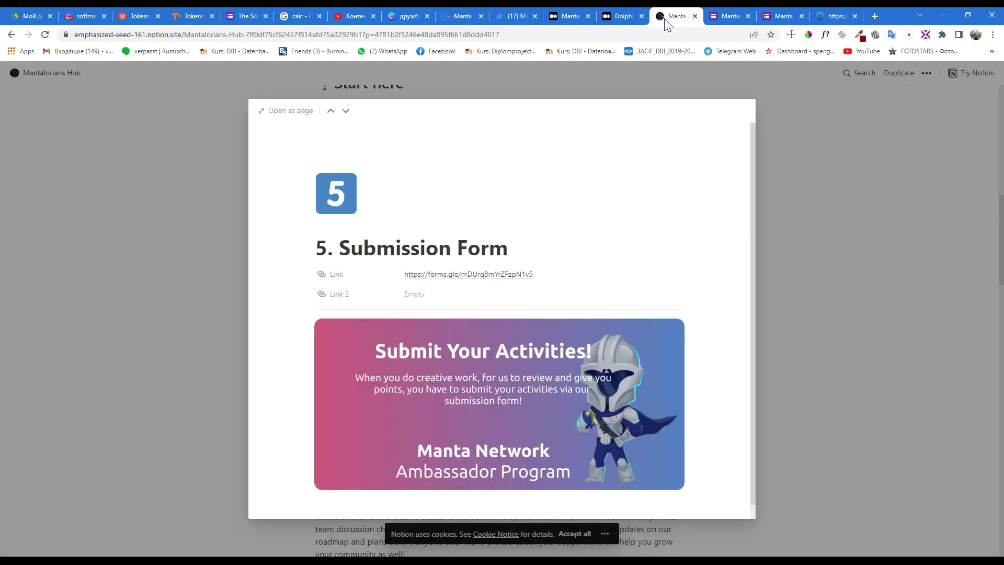
{"action": "mouse_move", "coordinate": [468, 274]}
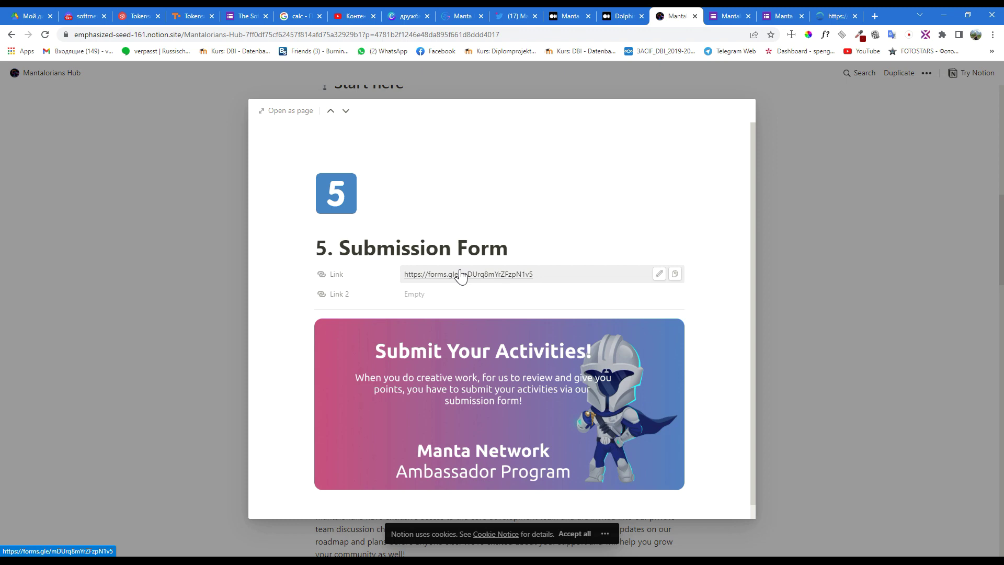
{"action": "left_click", "coordinate": [629, 19]}
{"action": "left_click", "coordinate": [675, 16]}
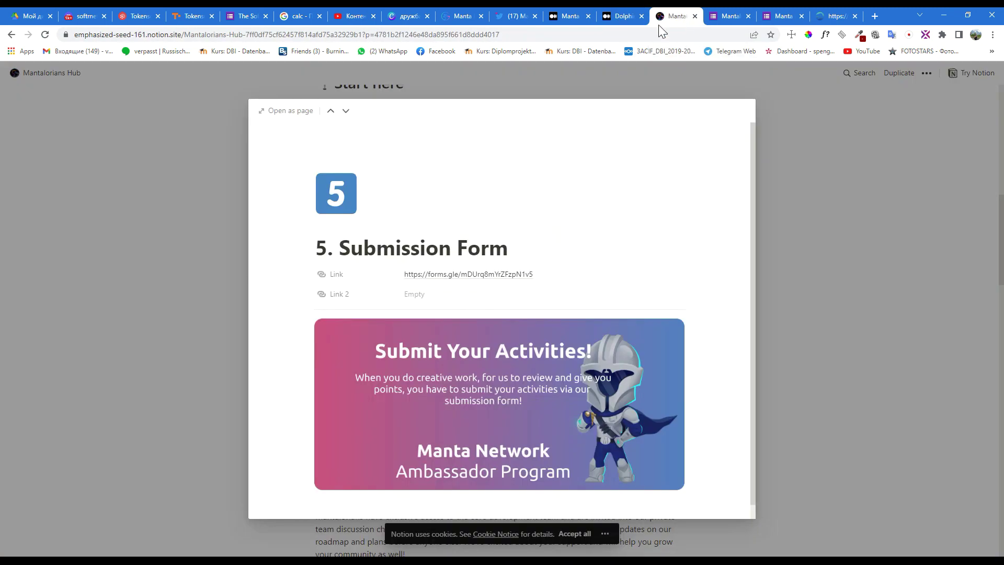
{"action": "left_click", "coordinate": [60, 162]}
{"action": "left_click", "coordinate": [369, 185]}
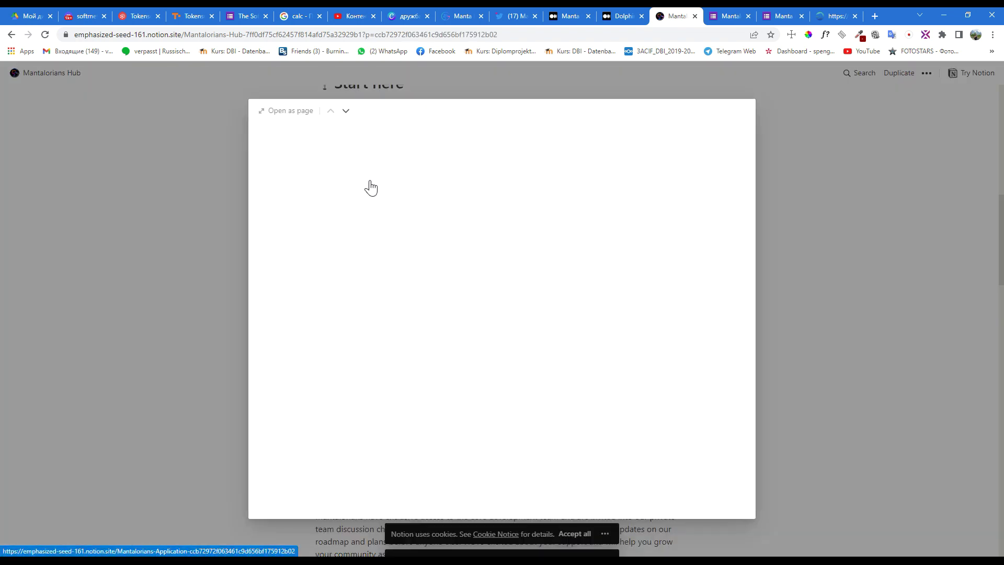
{"action": "left_click", "coordinate": [777, 16]}
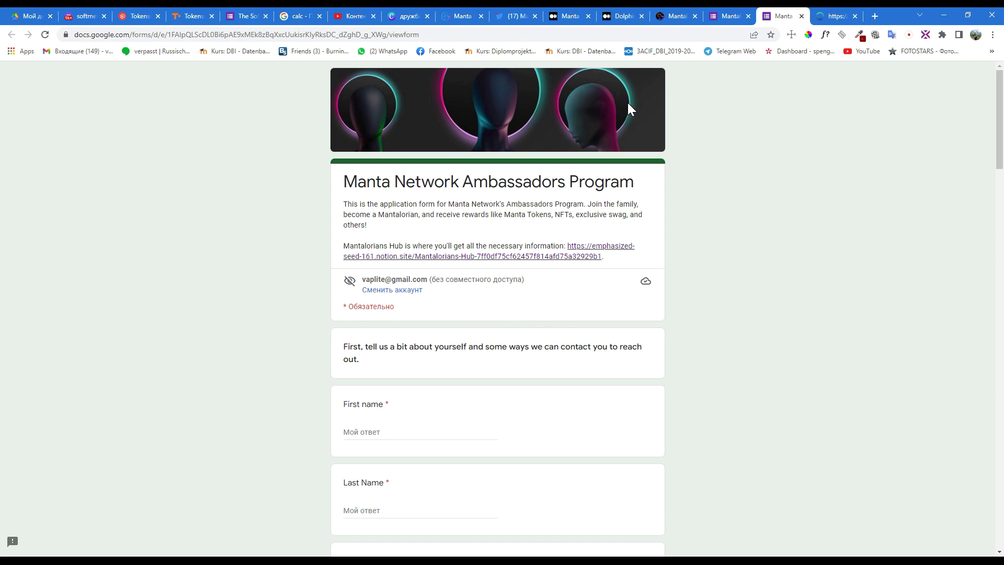
- Open the pinned tweet's 'Manta Network Testnet V2: Walkthrough' Medium article
{"action": "left_click", "coordinate": [519, 19]}
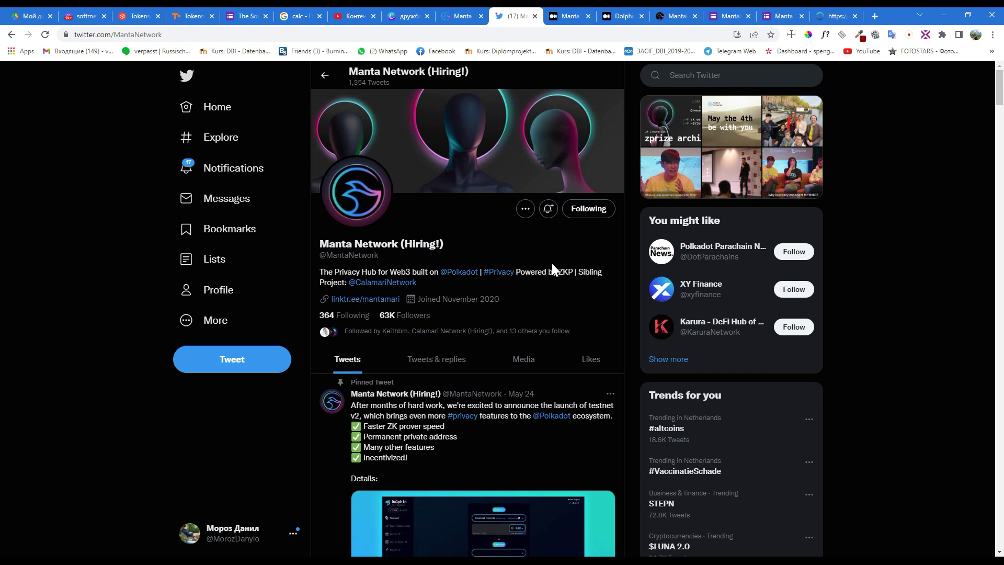
{"action": "scroll", "coordinate": [435, 301], "scroll_direction": "down", "scroll_amount": 1}
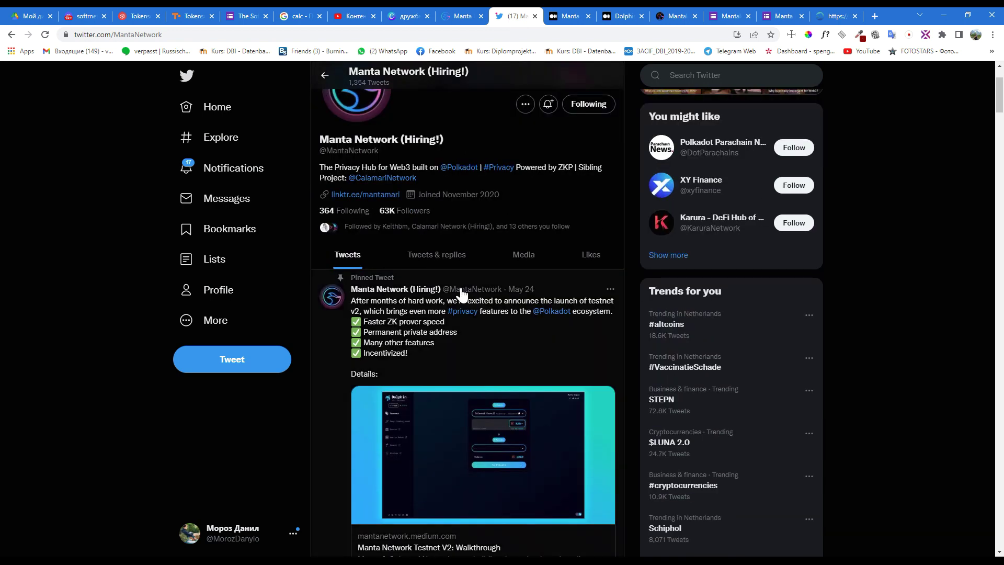
{"action": "scroll", "coordinate": [474, 377], "scroll_direction": "down", "scroll_amount": 1}
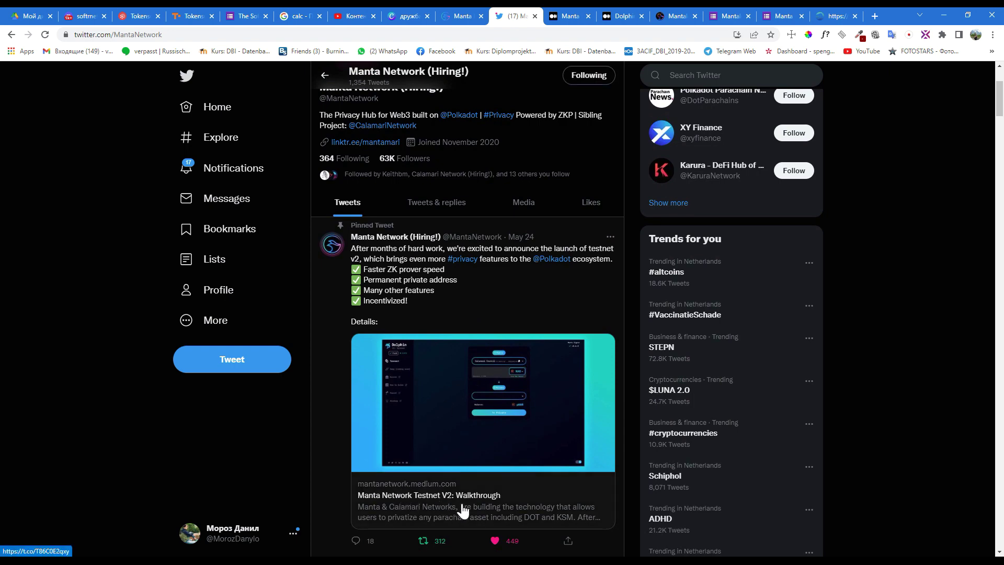
{"action": "scroll", "coordinate": [475, 494], "scroll_direction": "down", "scroll_amount": 2}
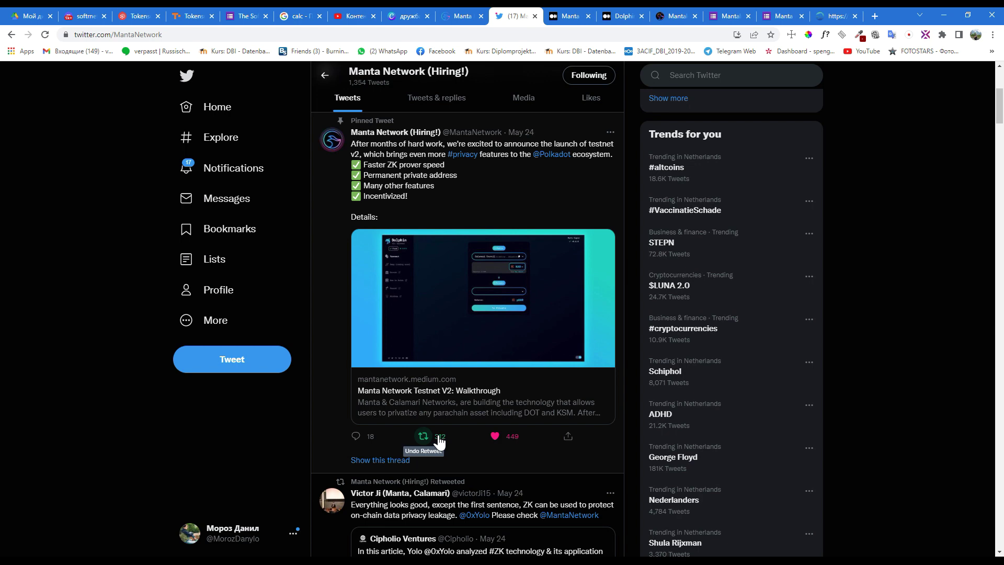
{"action": "scroll", "coordinate": [439, 444], "scroll_direction": "up", "scroll_amount": 2}
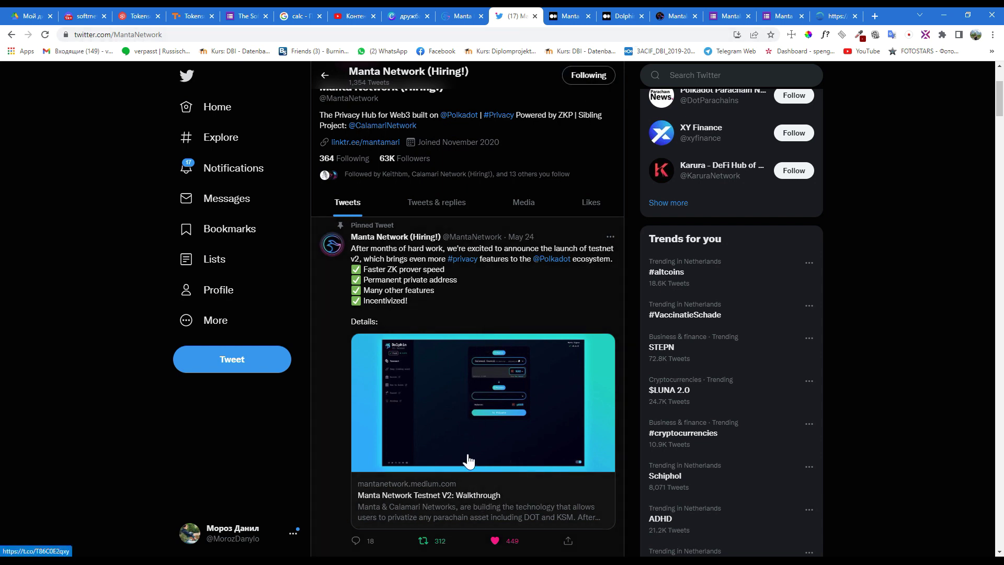
{"action": "left_click", "coordinate": [440, 504]}
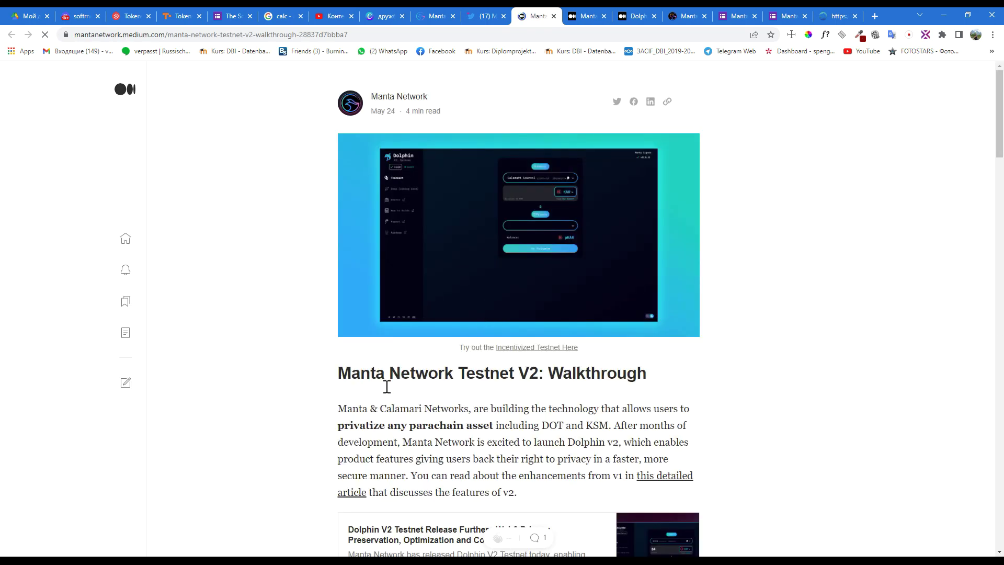
{"action": "scroll", "coordinate": [386, 387], "scroll_direction": "down", "scroll_amount": 1}
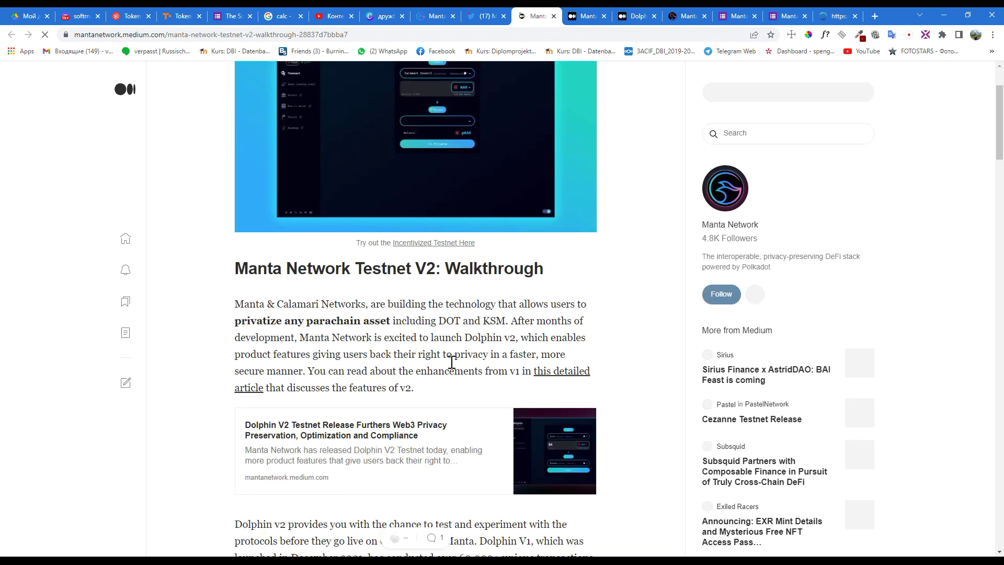
{"action": "scroll", "coordinate": [448, 365], "scroll_direction": "down", "scroll_amount": 1}
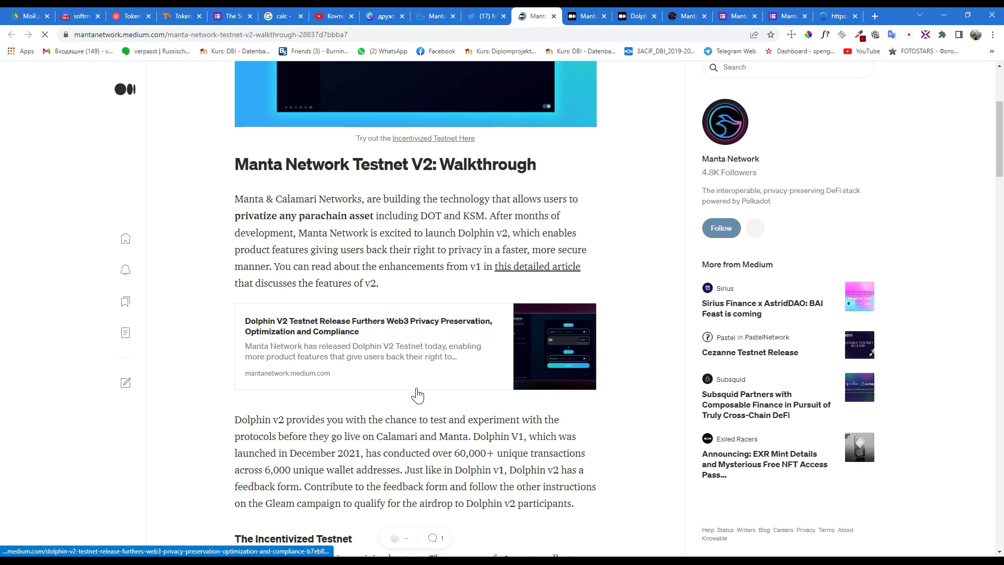
{"action": "scroll", "coordinate": [419, 395], "scroll_direction": "down", "scroll_amount": 2}
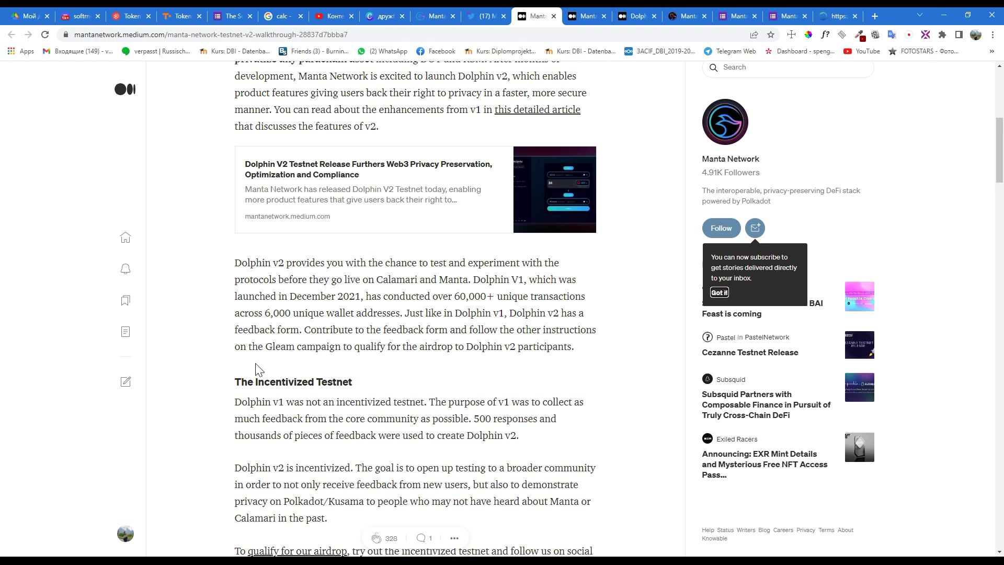
{"action": "scroll", "coordinate": [275, 370], "scroll_direction": "down", "scroll_amount": 1}
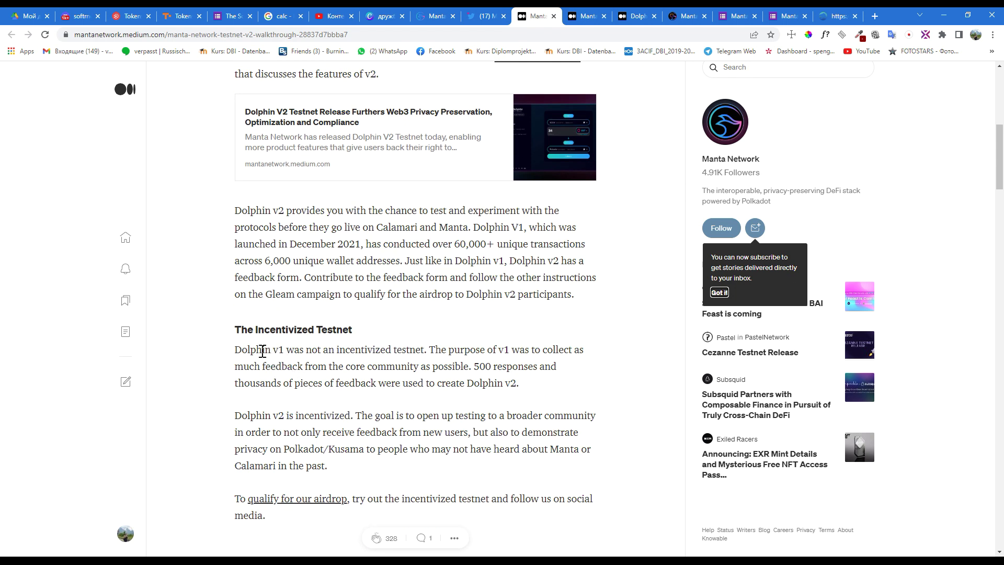
- Highlight the phrases stating Dolphin v1 was not an incentivized testnet
{"action": "left_click_drag", "start_coordinate": [236, 349], "coordinate": [280, 355]}
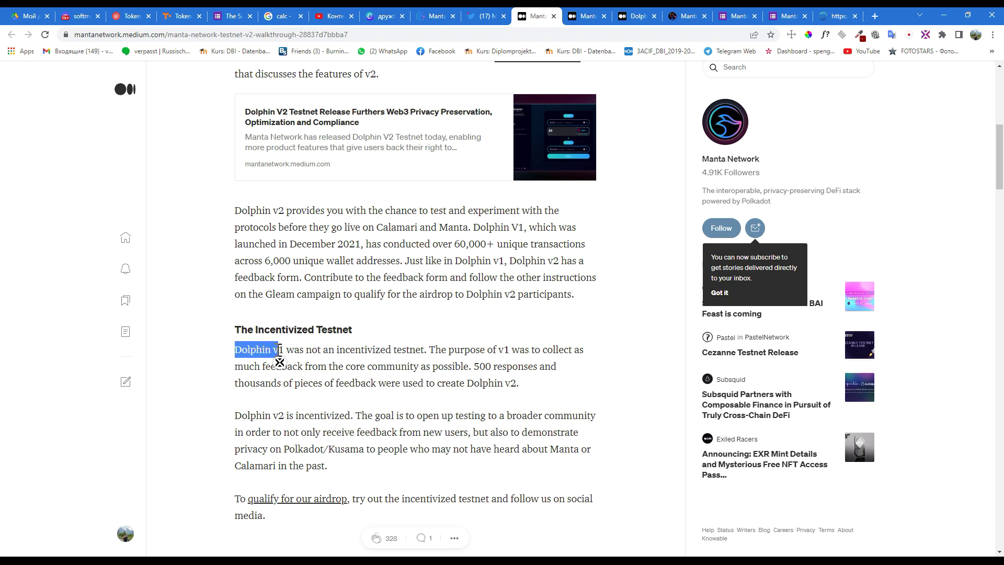
{"action": "left_click_drag", "start_coordinate": [279, 355], "coordinate": [346, 354]}
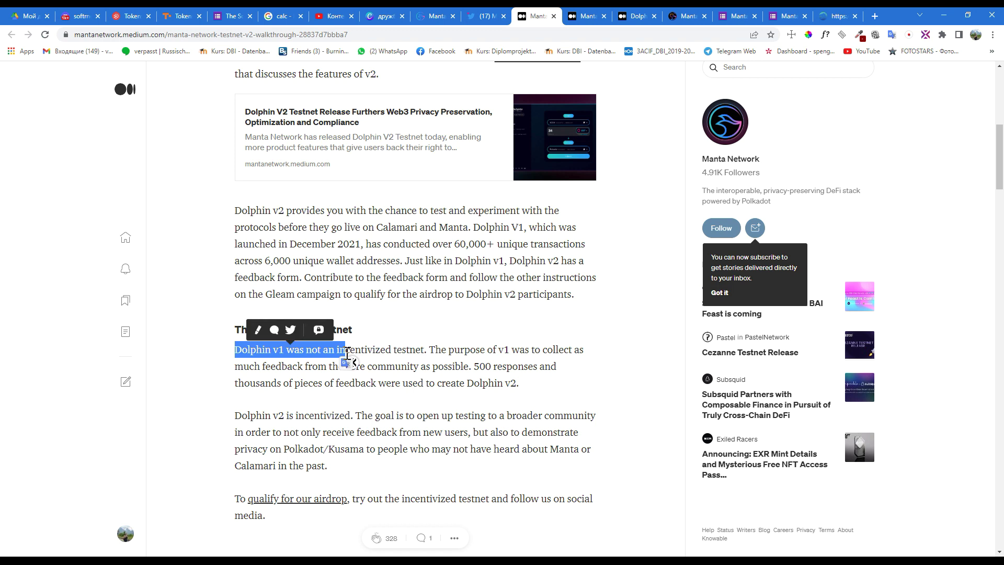
{"action": "left_click", "coordinate": [346, 354]}
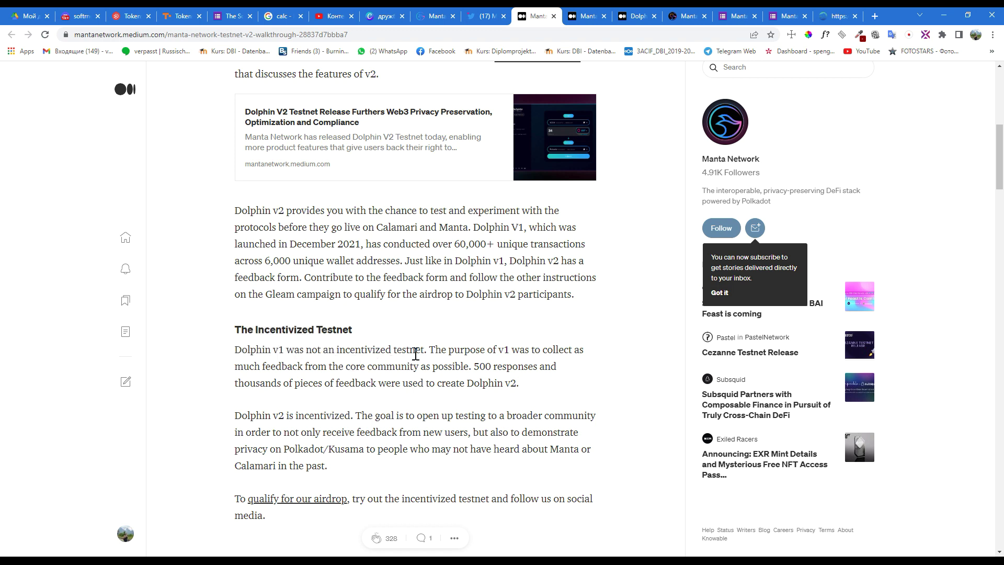
{"action": "left_click_drag", "start_coordinate": [425, 349], "coordinate": [301, 350]}
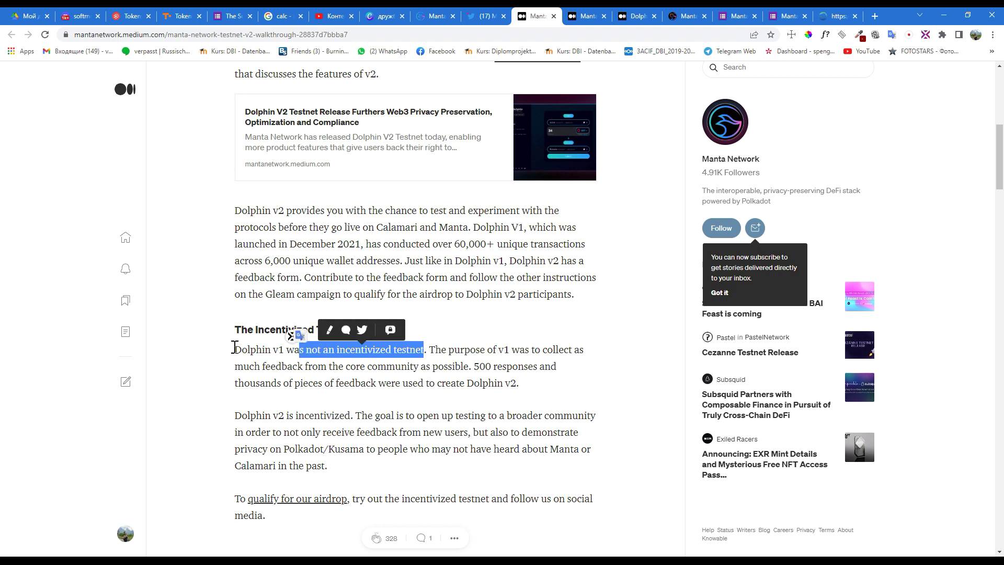
{"action": "left_click_drag", "start_coordinate": [234, 350], "coordinate": [292, 359]}
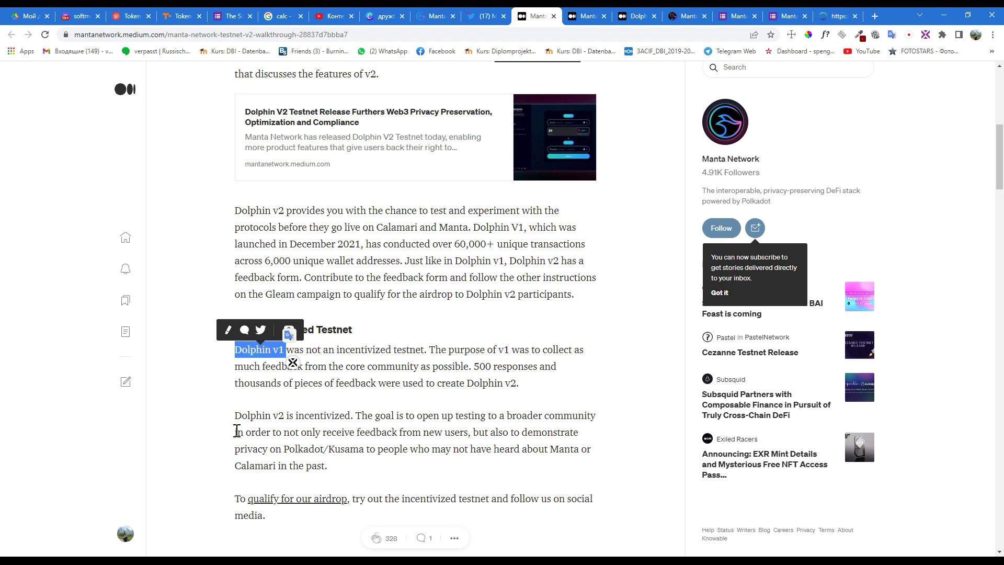
- Highlight 'Dolphin v2 is incentivized' and open the 'qualify for our airdrop' link in a new tab
{"action": "left_click_drag", "start_coordinate": [235, 416], "coordinate": [297, 415]}
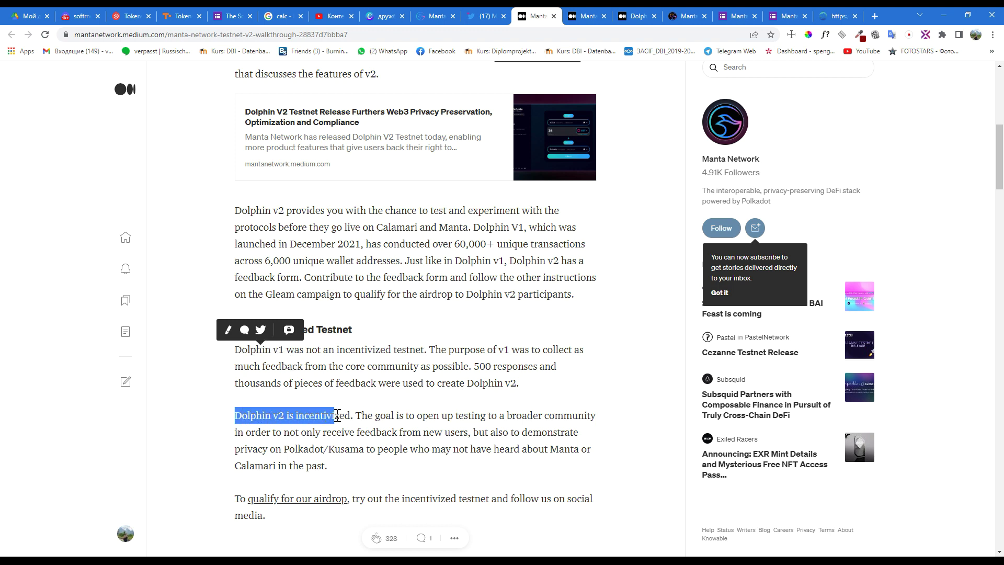
{"action": "left_click_drag", "start_coordinate": [297, 416], "coordinate": [357, 428]}
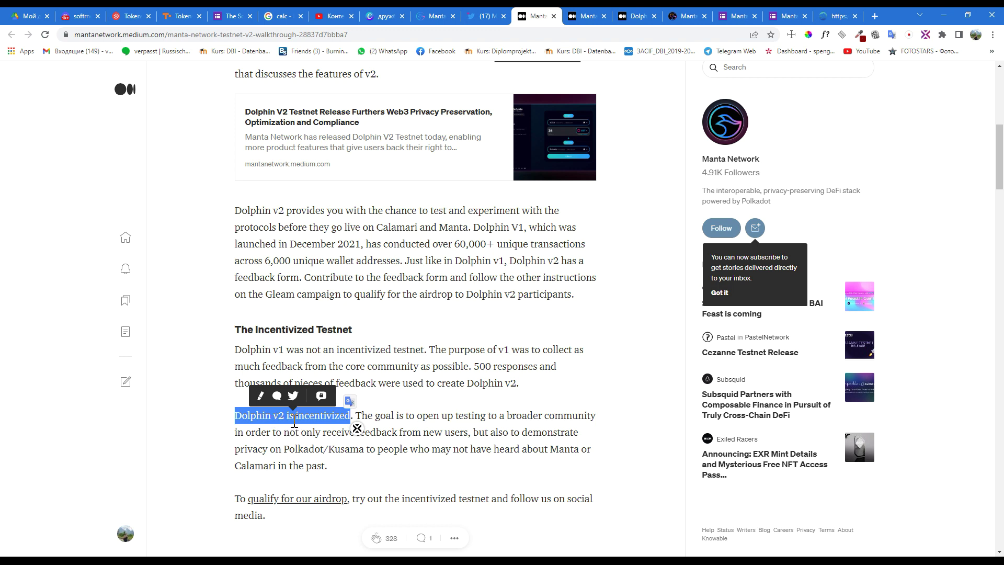
{"action": "left_click_drag", "start_coordinate": [235, 415], "coordinate": [353, 415]}
{"action": "scroll", "coordinate": [324, 449], "scroll_direction": "down", "scroll_amount": 1}
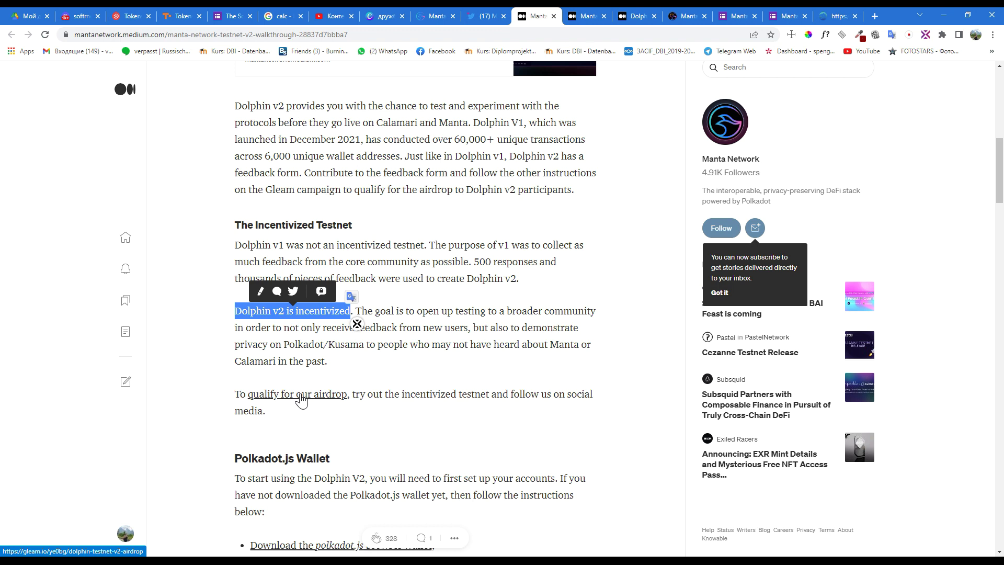
{"action": "right_click", "coordinate": [301, 401]}
{"action": "left_click", "coordinate": [318, 407]}
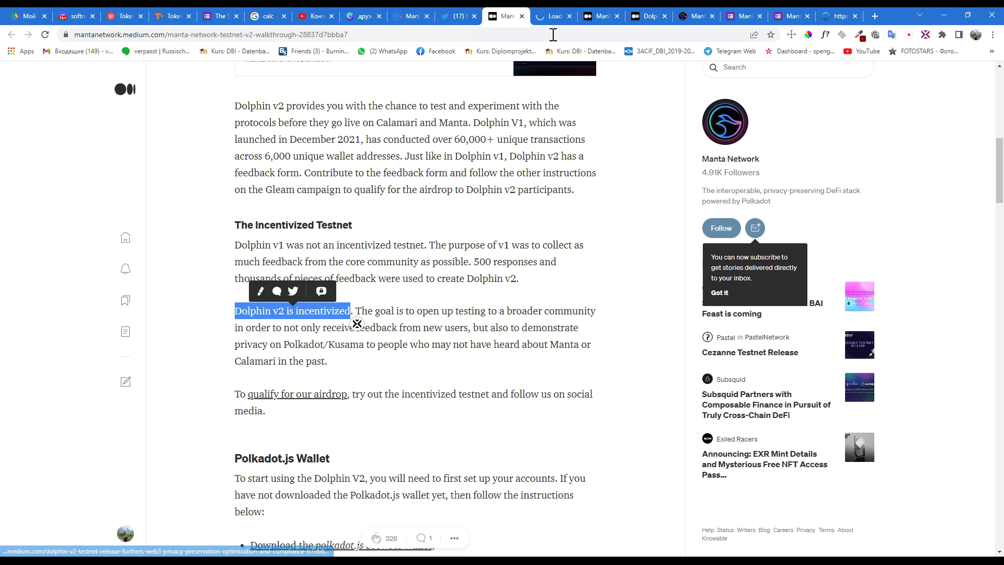
{"action": "left_click", "coordinate": [545, 16]}
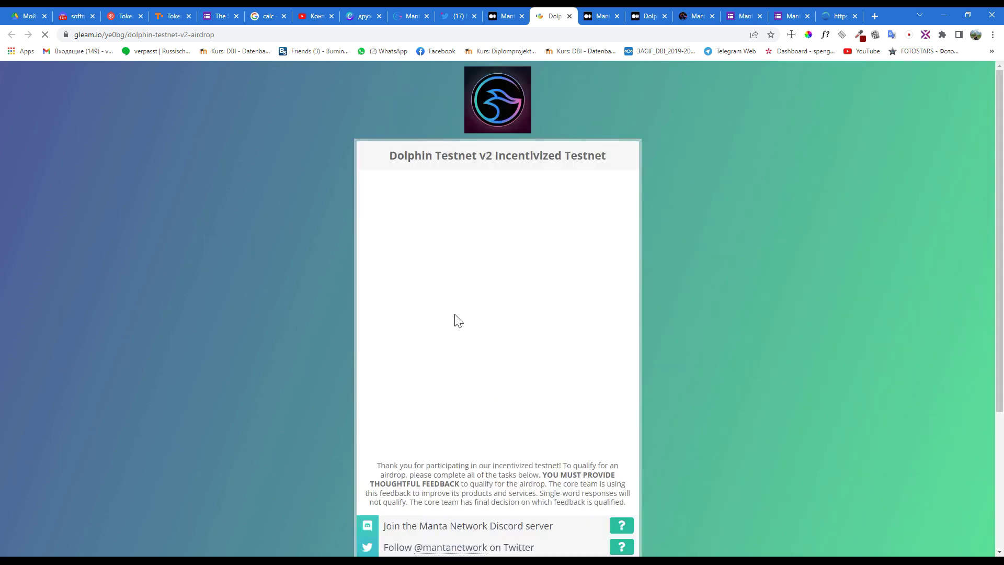
{"action": "scroll", "coordinate": [460, 321], "scroll_direction": "down", "scroll_amount": 3}
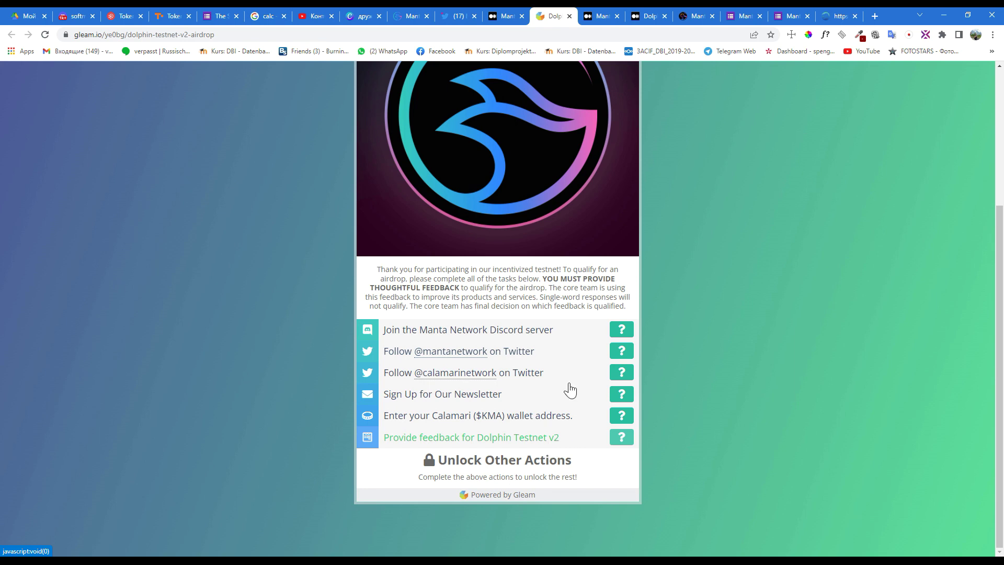
{"action": "left_click", "coordinate": [502, 19]}
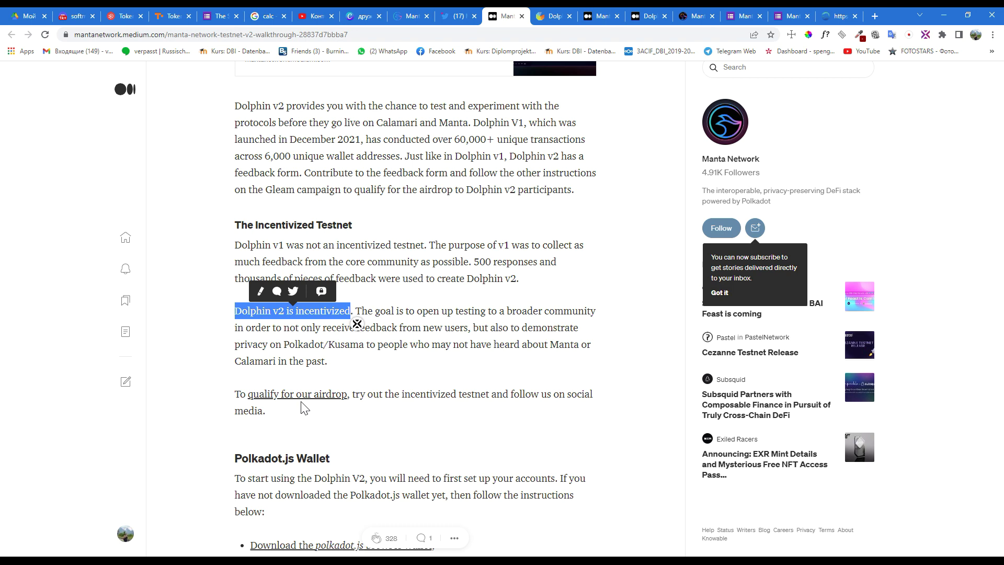
{"action": "scroll", "coordinate": [282, 396], "scroll_direction": "down", "scroll_amount": 2}
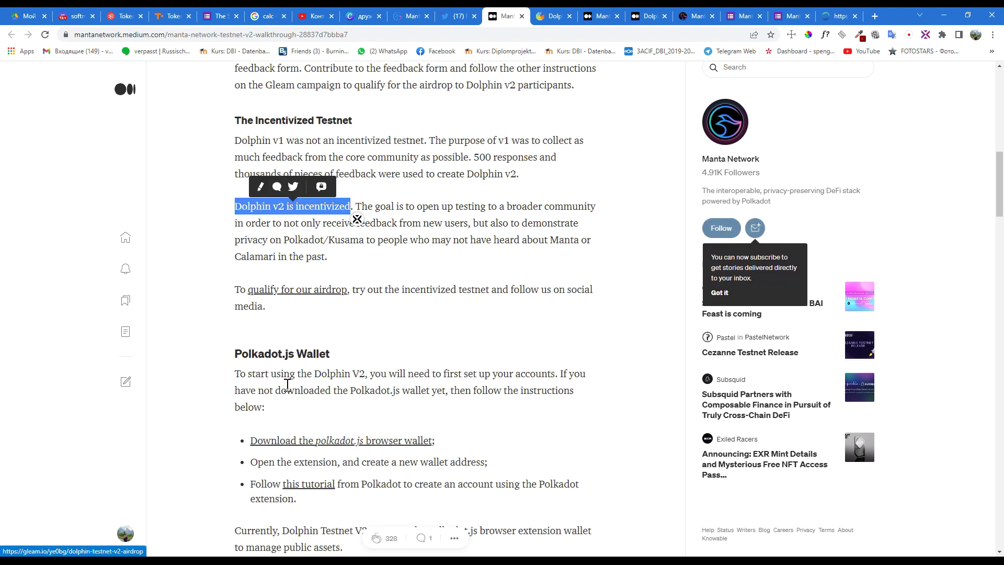
{"action": "scroll", "coordinate": [287, 384], "scroll_direction": "down", "scroll_amount": 2}
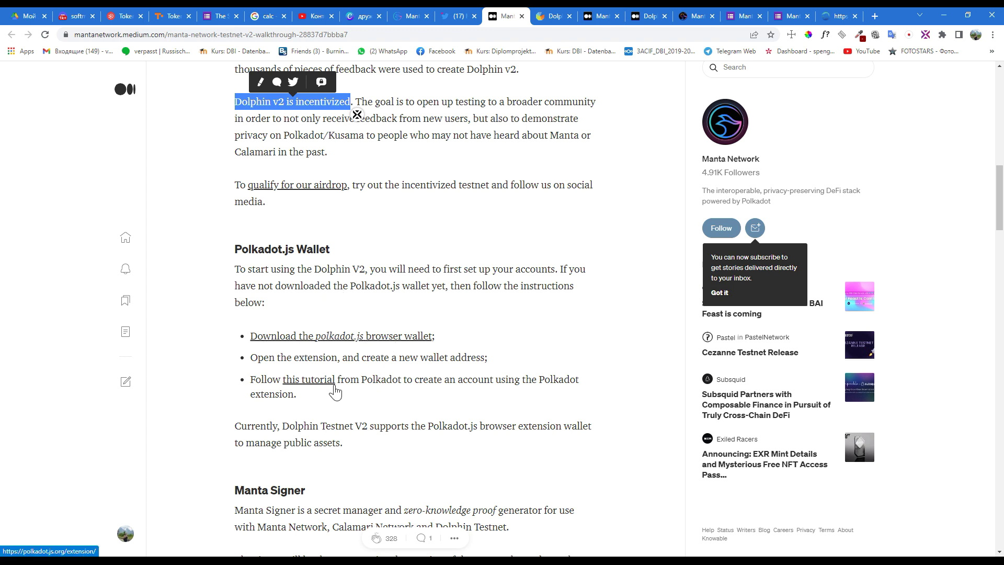
{"action": "scroll", "coordinate": [332, 390], "scroll_direction": "down", "scroll_amount": 1}
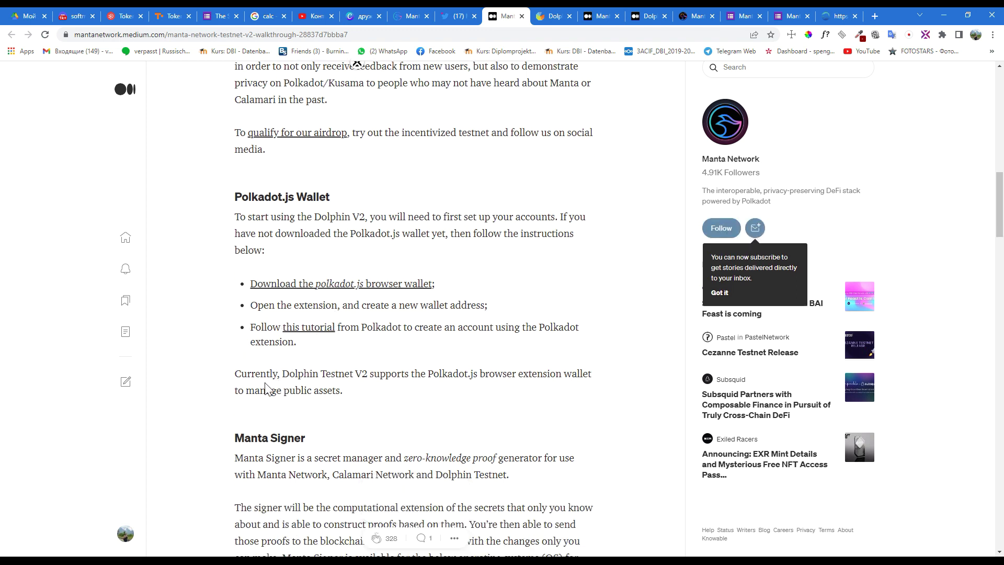
{"action": "scroll", "coordinate": [266, 389], "scroll_direction": "down", "scroll_amount": 1}
{"action": "scroll", "coordinate": [263, 392], "scroll_direction": "down", "scroll_amount": 1}
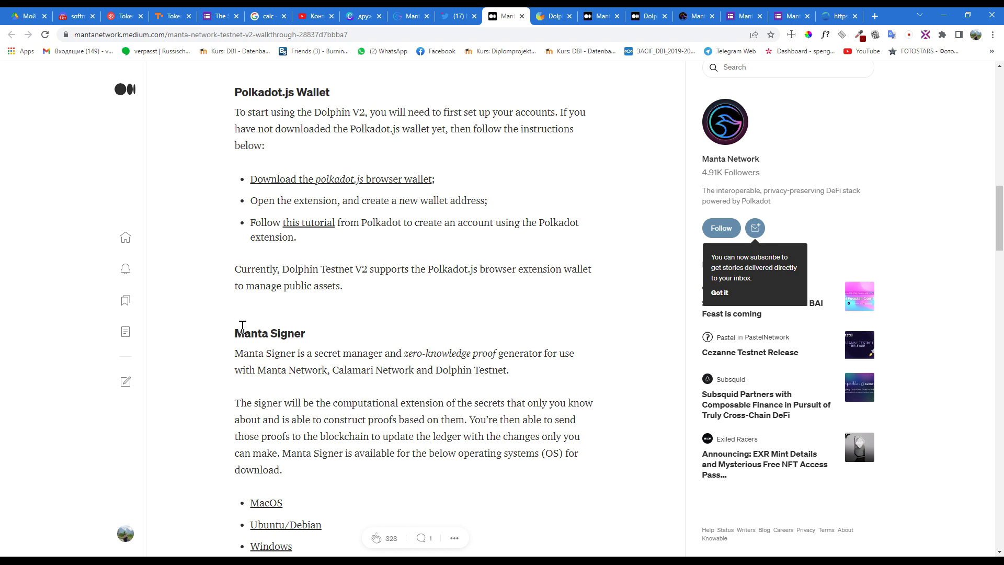
{"action": "scroll", "coordinate": [245, 322], "scroll_direction": "down", "scroll_amount": 1}
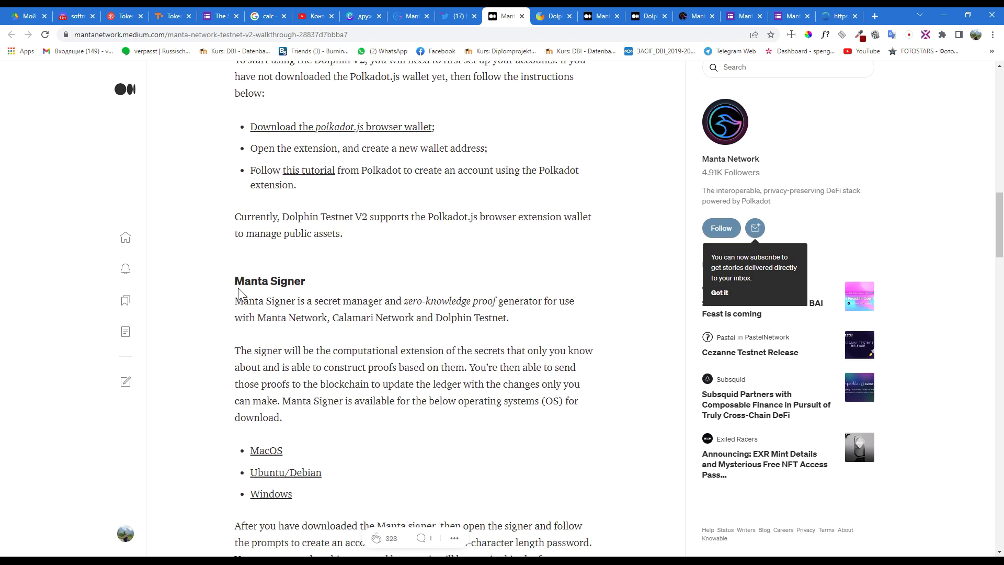
{"action": "left_click_drag", "start_coordinate": [235, 280], "coordinate": [306, 284]}
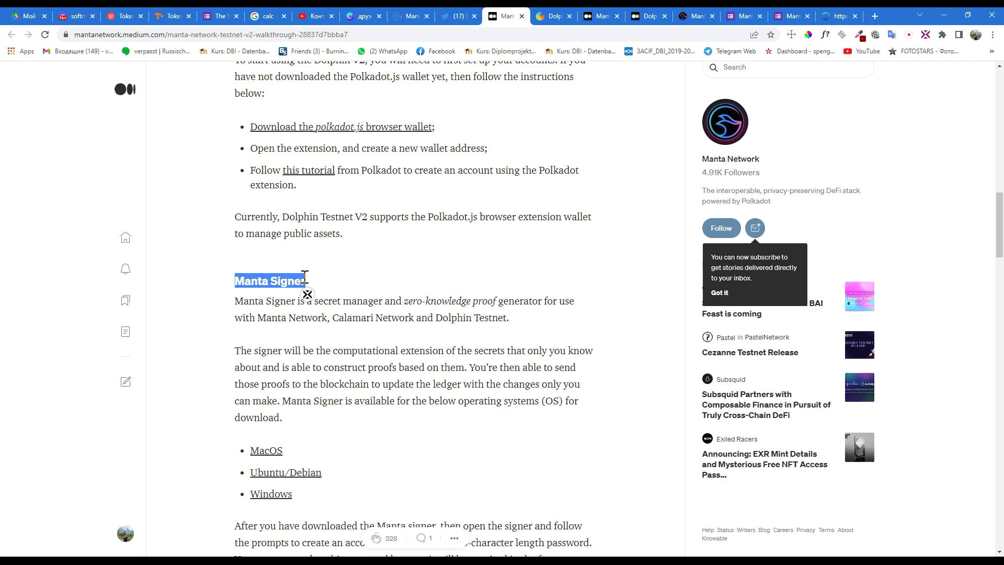
{"action": "left_click", "coordinate": [346, 375]}
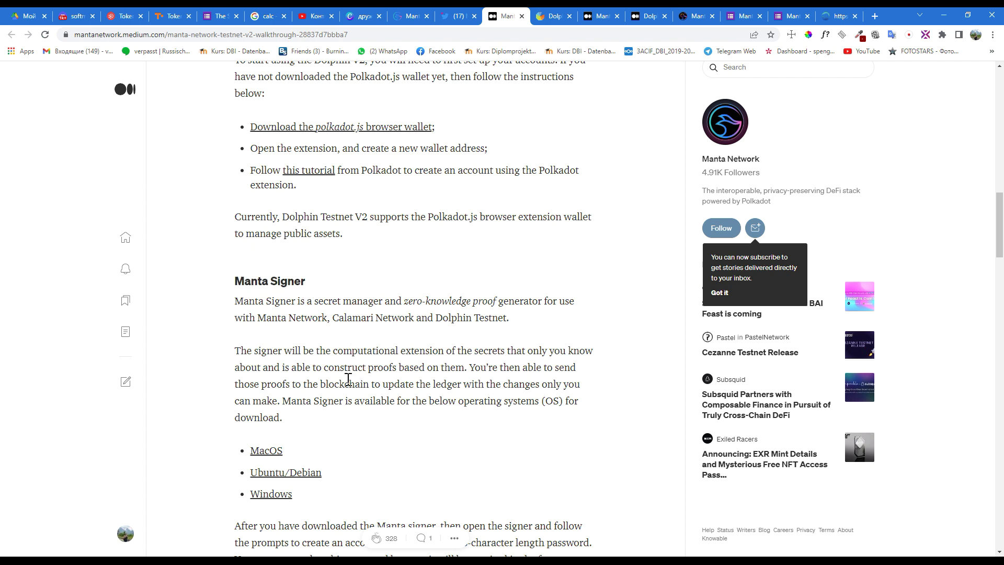
{"action": "scroll", "coordinate": [346, 377], "scroll_direction": "down", "scroll_amount": 1}
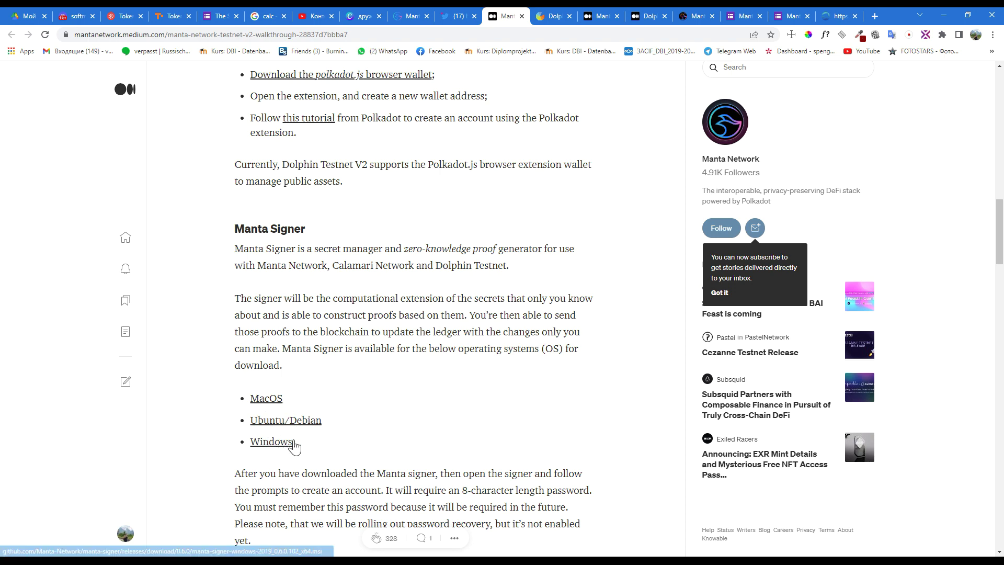
{"action": "scroll", "coordinate": [375, 385], "scroll_direction": "down", "scroll_amount": 2}
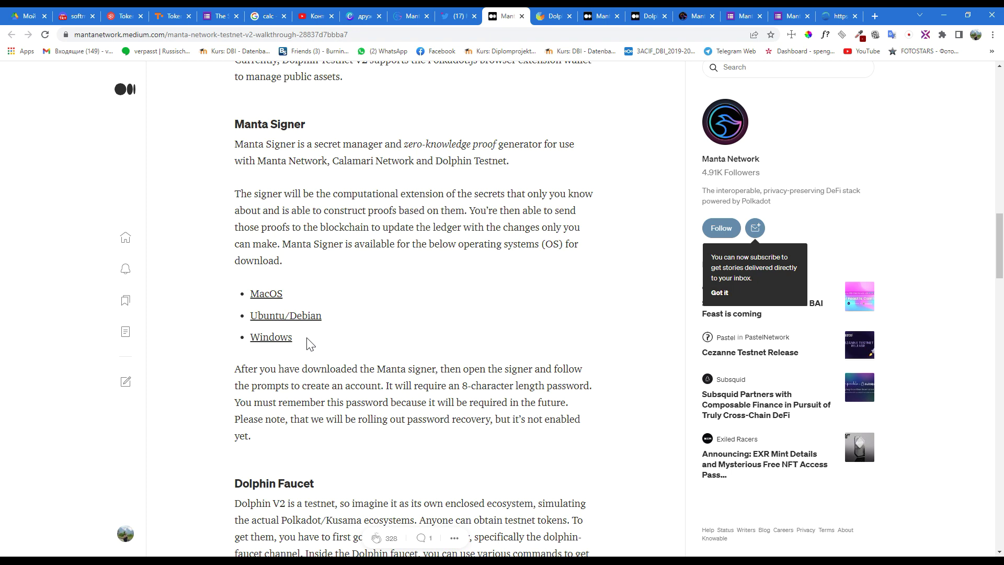
{"action": "left_click", "coordinate": [411, 17]}
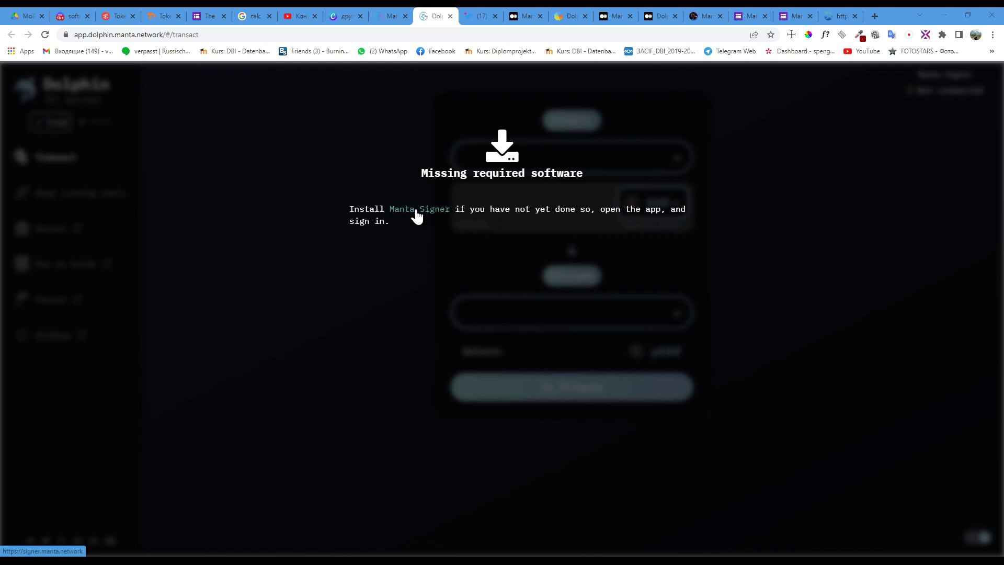
- Open the Manta Signer download page, then return to the Medium walkthrough's Manta Signer section
{"action": "left_click", "coordinate": [417, 217]}
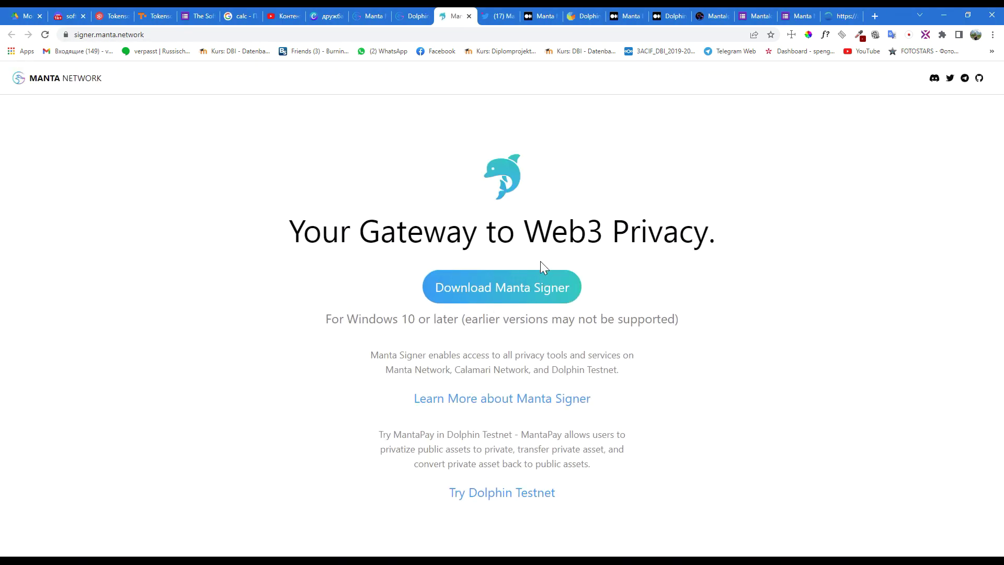
{"action": "left_click", "coordinate": [401, 16]}
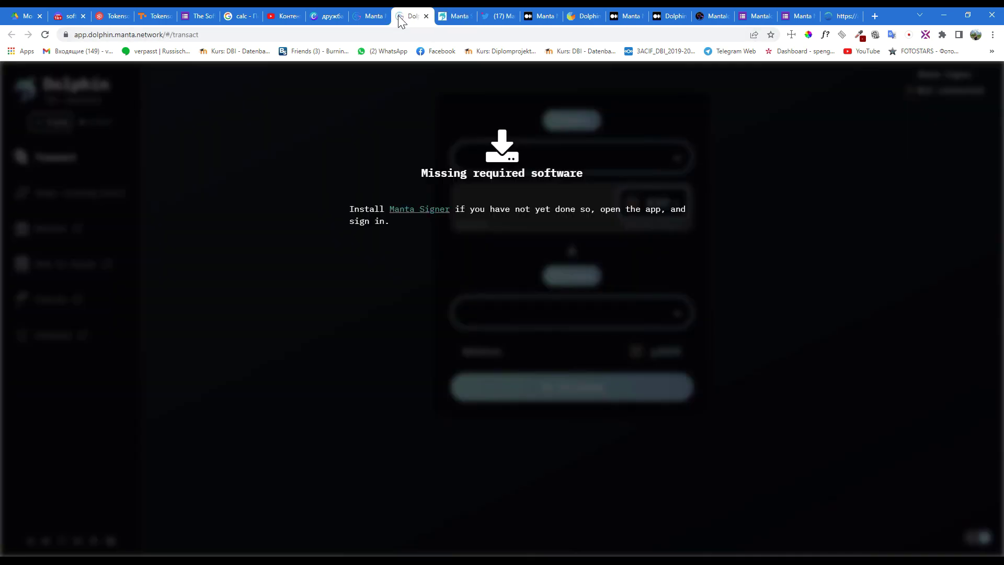
{"action": "left_click", "coordinate": [368, 15]}
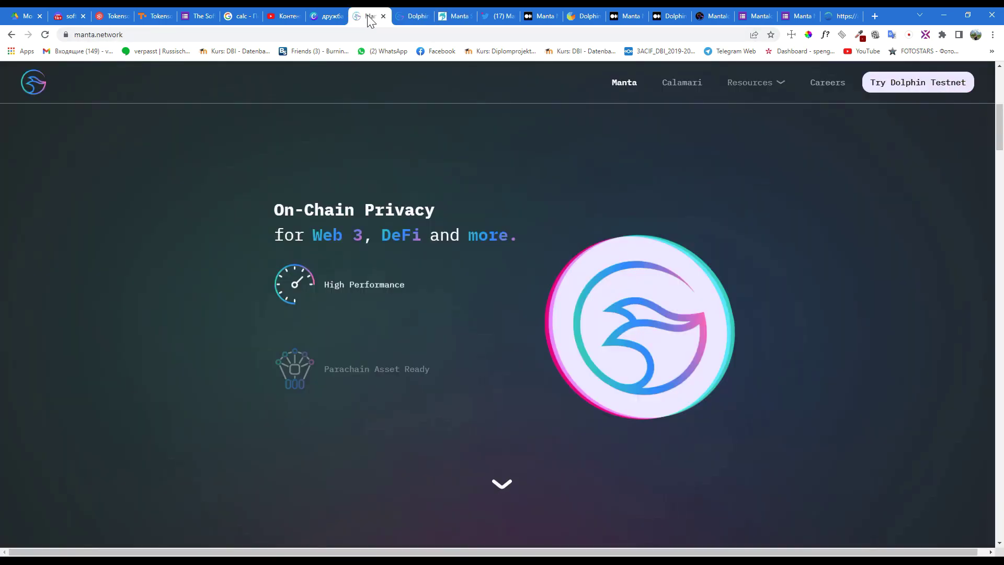
{"action": "left_click", "coordinate": [538, 17]}
{"action": "left_click", "coordinate": [287, 333]}
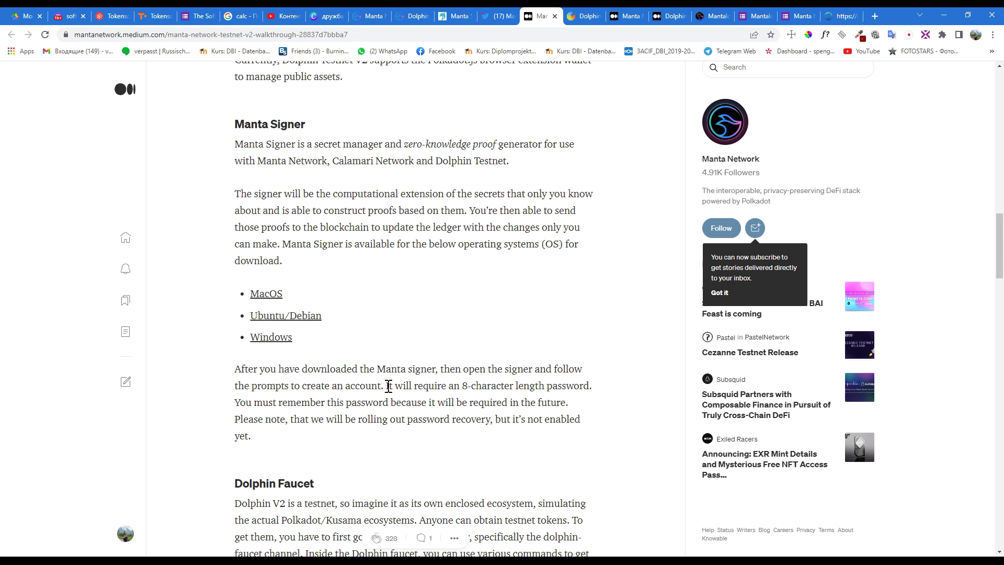
- Select the 8-character password sentence, then highlight the Dolphin Faucet heading
{"action": "left_click_drag", "start_coordinate": [388, 385], "coordinate": [557, 402]}
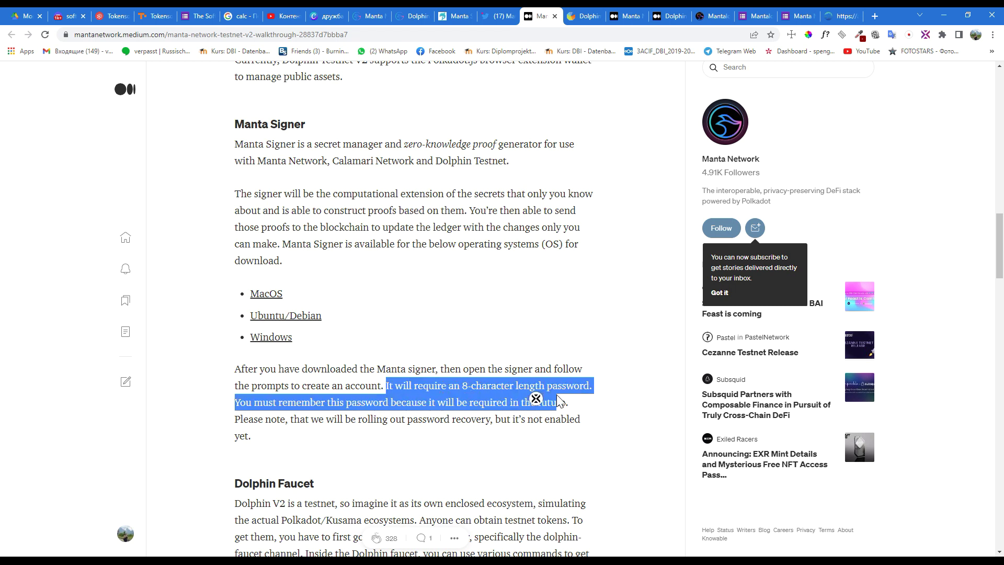
{"action": "left_click", "coordinate": [330, 407]}
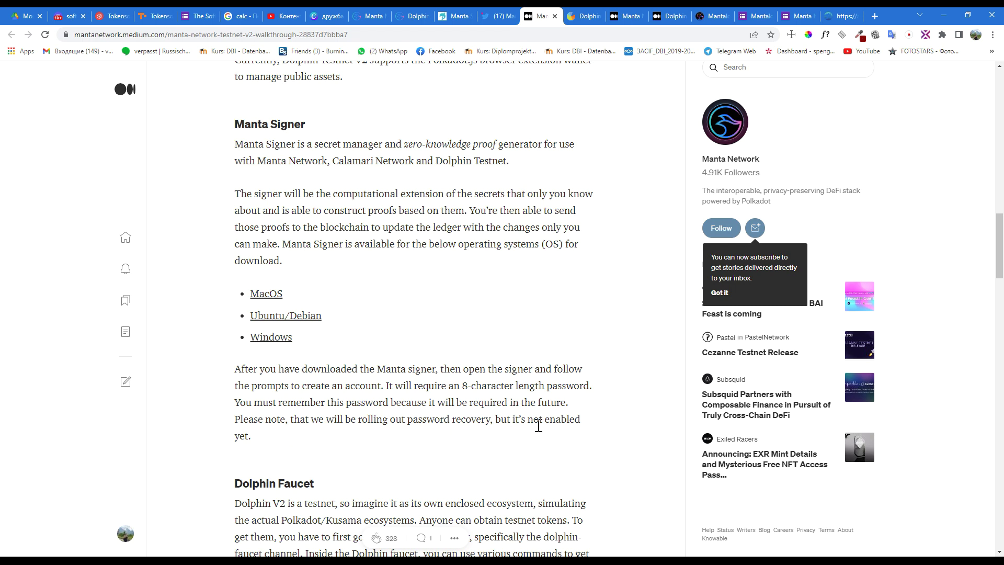
{"action": "scroll", "coordinate": [547, 434], "scroll_direction": "down", "scroll_amount": 1}
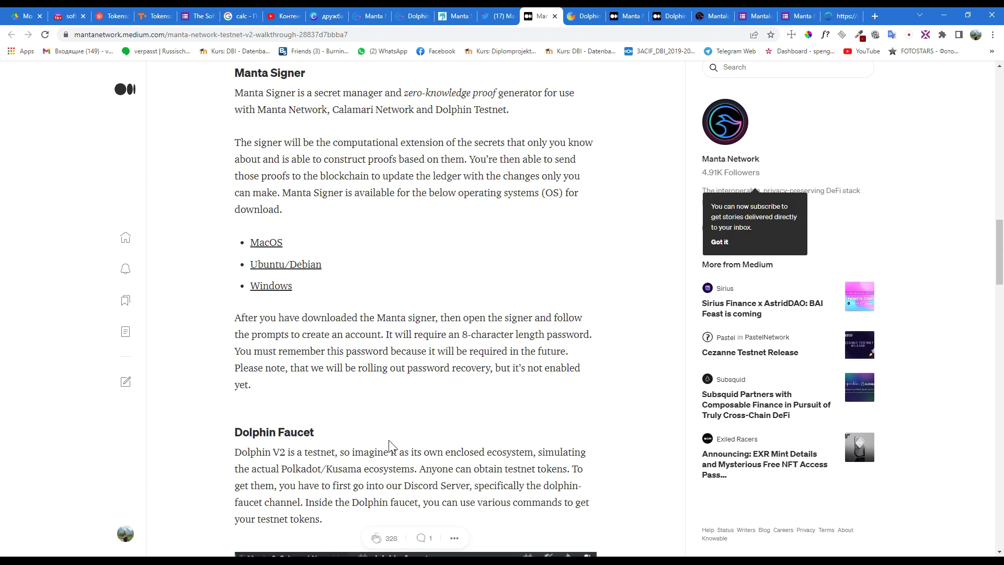
{"action": "scroll", "coordinate": [389, 446], "scroll_direction": "down", "scroll_amount": 3}
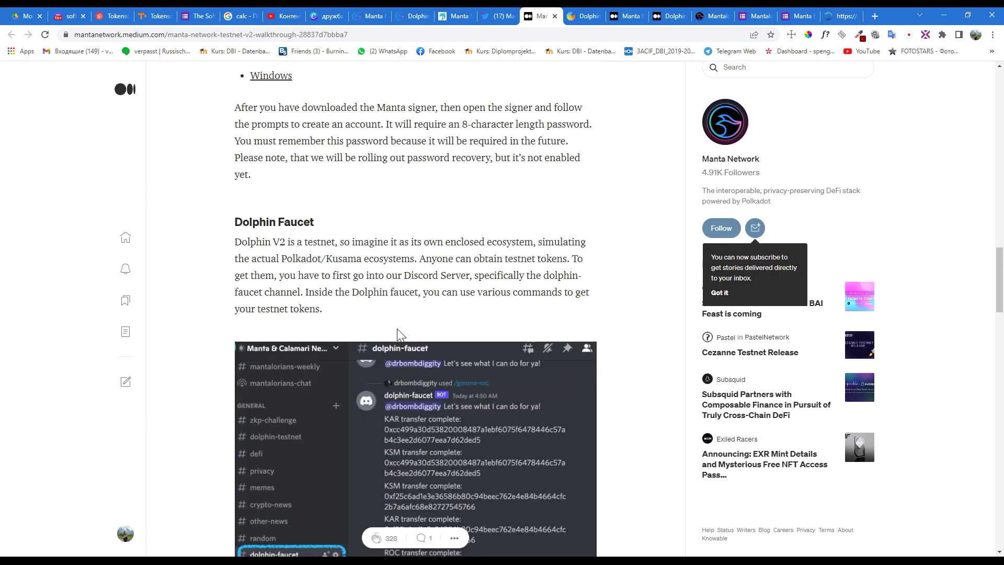
{"action": "scroll", "coordinate": [396, 314], "scroll_direction": "up", "scroll_amount": 4}
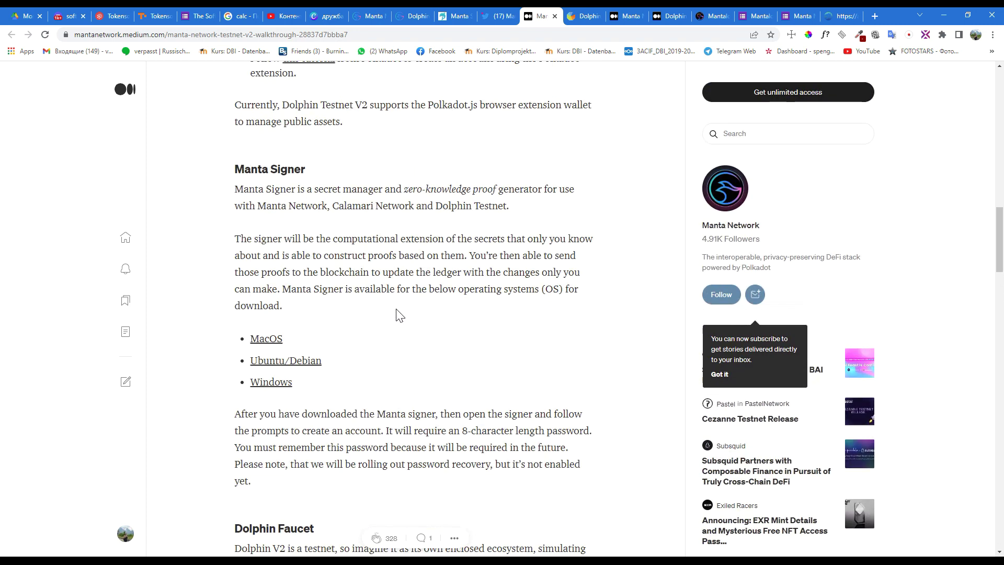
{"action": "scroll", "coordinate": [396, 314], "scroll_direction": "up", "scroll_amount": 1}
{"action": "scroll", "coordinate": [399, 309], "scroll_direction": "up", "scroll_amount": 1}
{"action": "scroll", "coordinate": [403, 314], "scroll_direction": "up", "scroll_amount": 3}
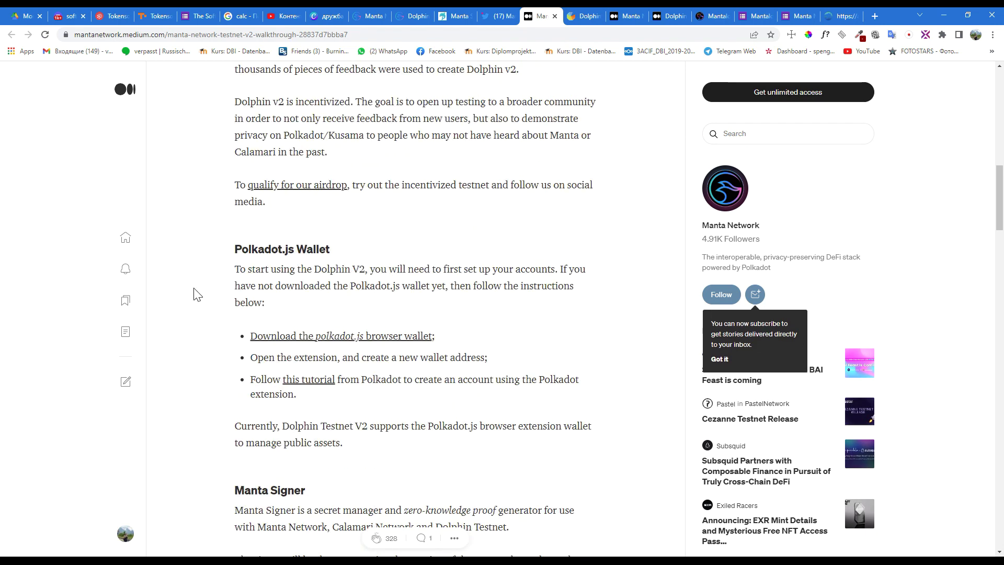
{"action": "scroll", "coordinate": [385, 361], "scroll_direction": "down", "scroll_amount": 3}
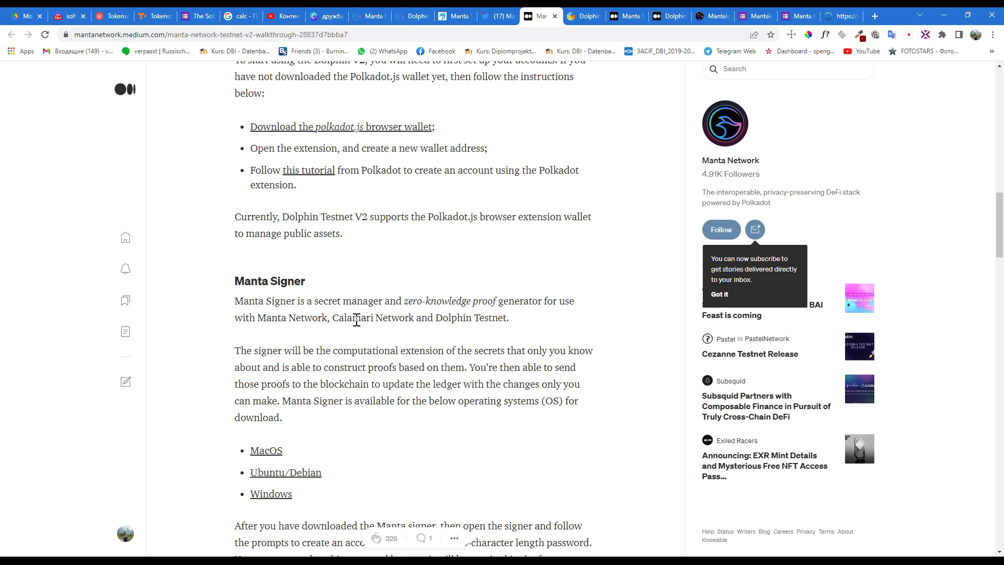
{"action": "scroll", "coordinate": [357, 323], "scroll_direction": "down", "scroll_amount": 2}
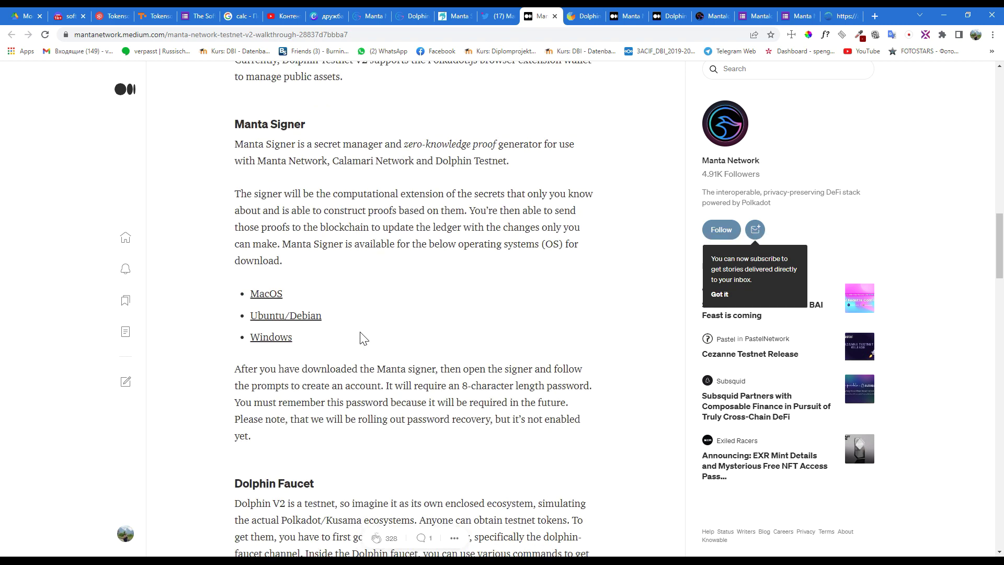
{"action": "scroll", "coordinate": [359, 330], "scroll_direction": "down", "scroll_amount": 1}
{"action": "scroll", "coordinate": [362, 338], "scroll_direction": "down", "scroll_amount": 2}
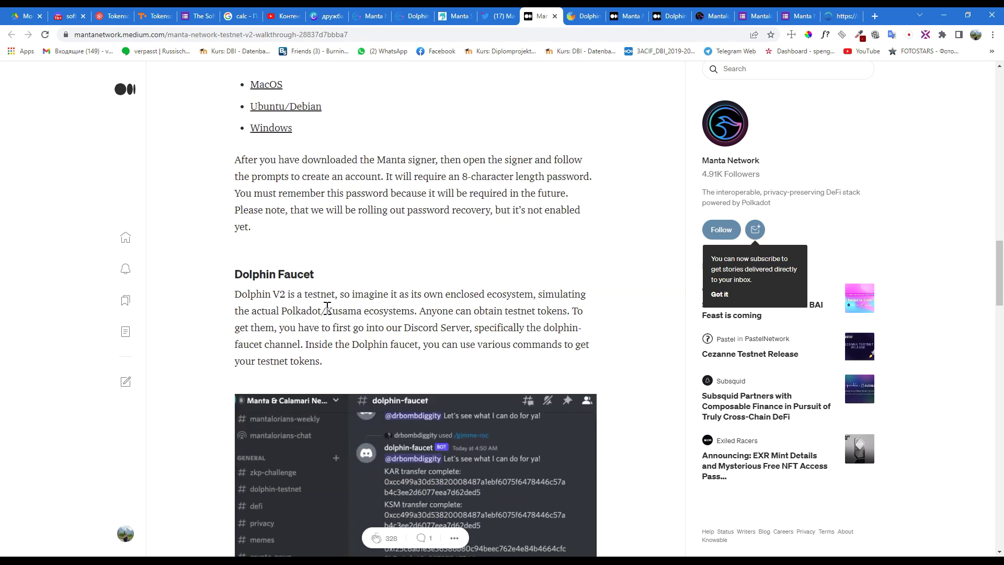
{"action": "left_click_drag", "start_coordinate": [238, 274], "coordinate": [314, 274]}
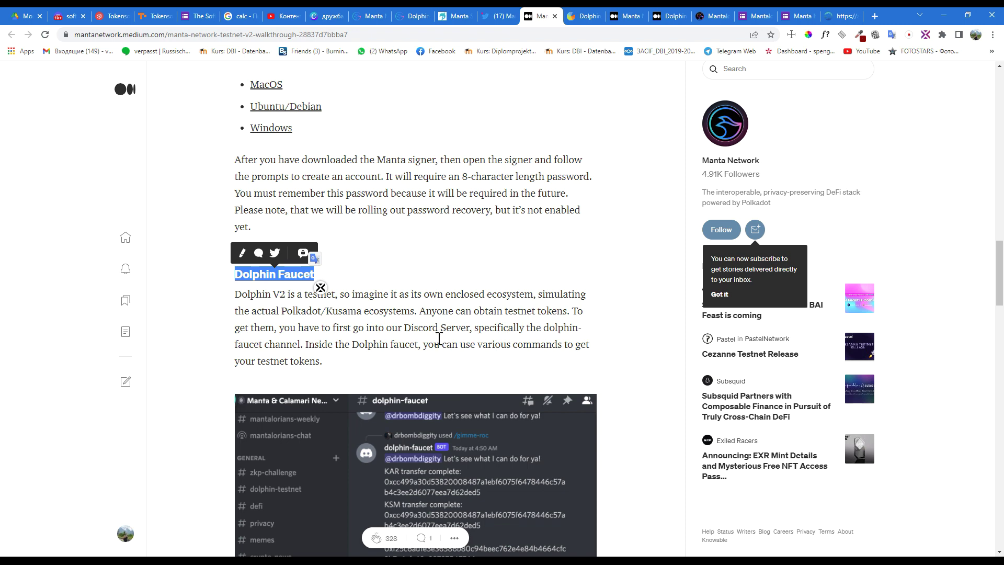
{"action": "scroll", "coordinate": [419, 343], "scroll_direction": "down", "scroll_amount": 1}
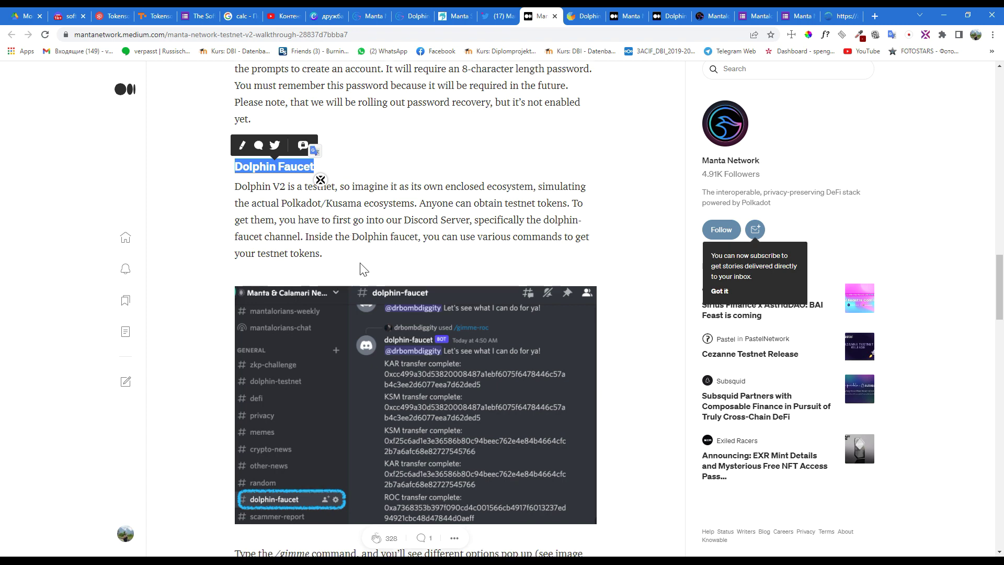
{"action": "scroll", "coordinate": [359, 269], "scroll_direction": "down", "scroll_amount": 1}
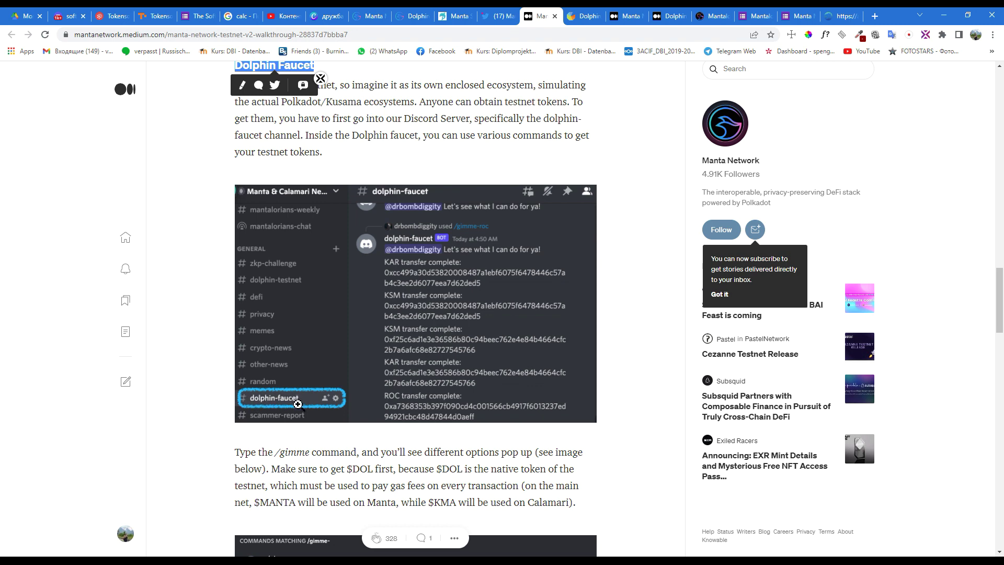
{"action": "scroll", "coordinate": [297, 403], "scroll_direction": "down", "scroll_amount": 1}
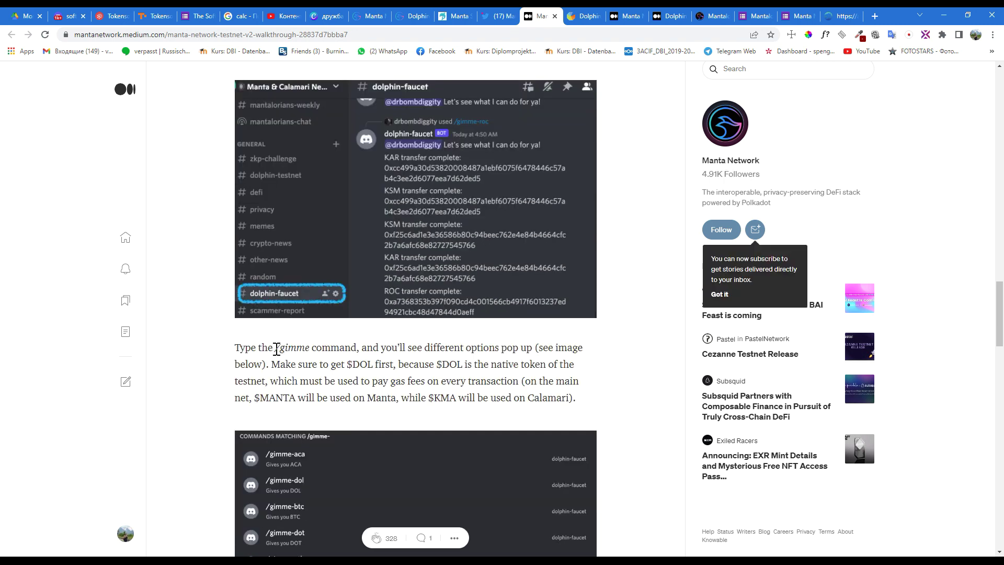
{"action": "left_click_drag", "start_coordinate": [276, 348], "coordinate": [307, 346]}
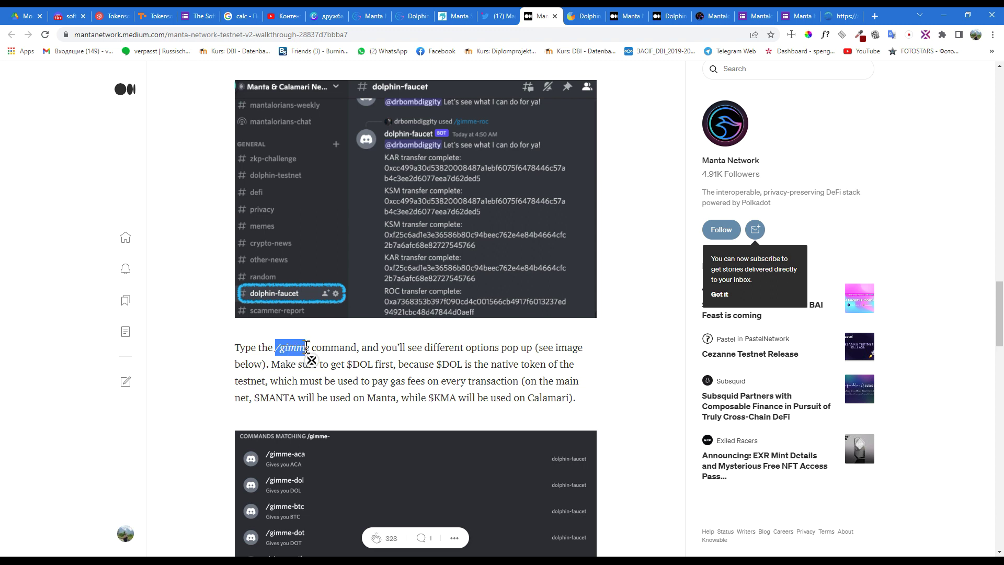
{"action": "left_click_drag", "start_coordinate": [306, 348], "coordinate": [310, 348]}
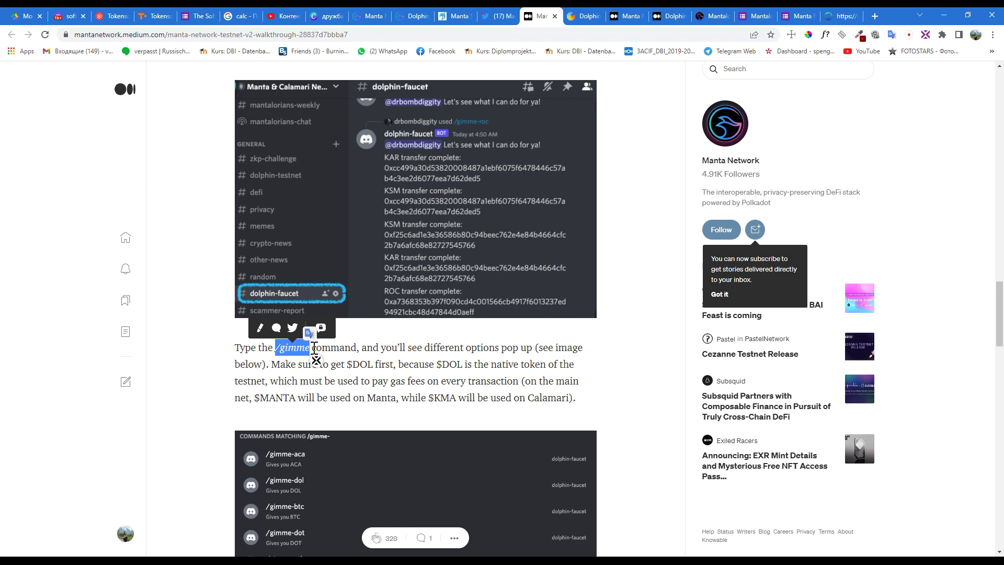
{"action": "left_click_drag", "start_coordinate": [313, 347], "coordinate": [358, 348]}
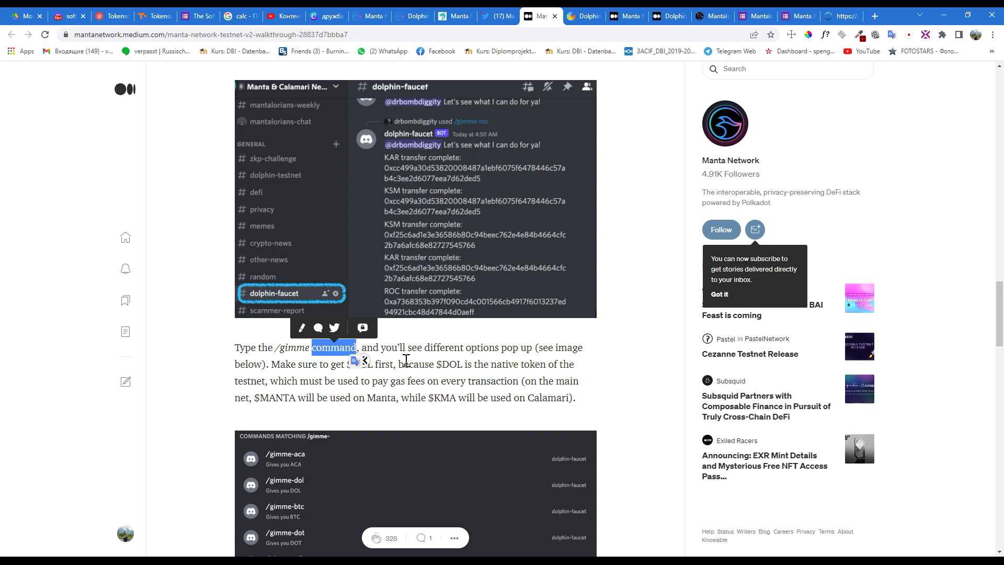
{"action": "left_click", "coordinate": [368, 363]}
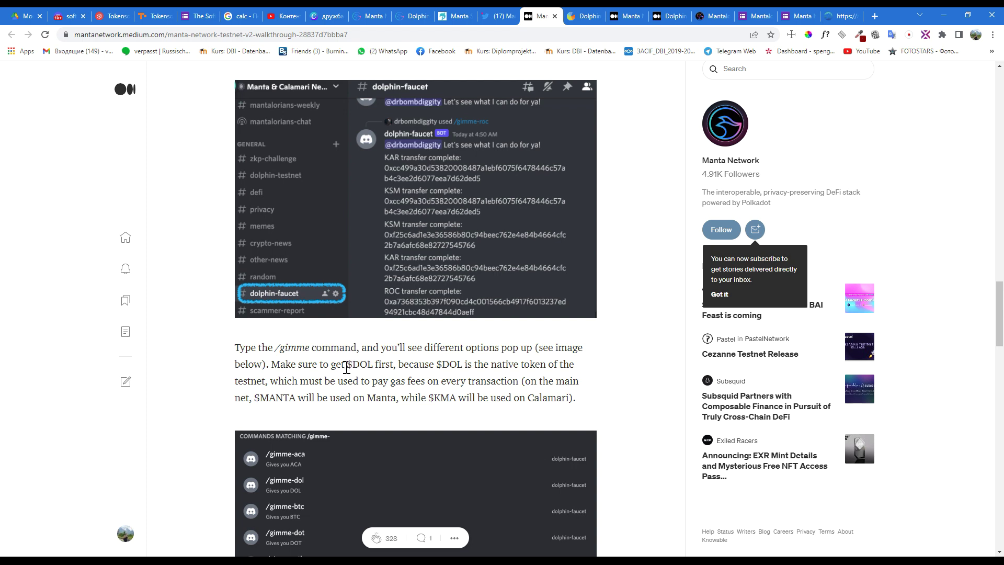
{"action": "left_click_drag", "start_coordinate": [345, 365], "coordinate": [374, 364]}
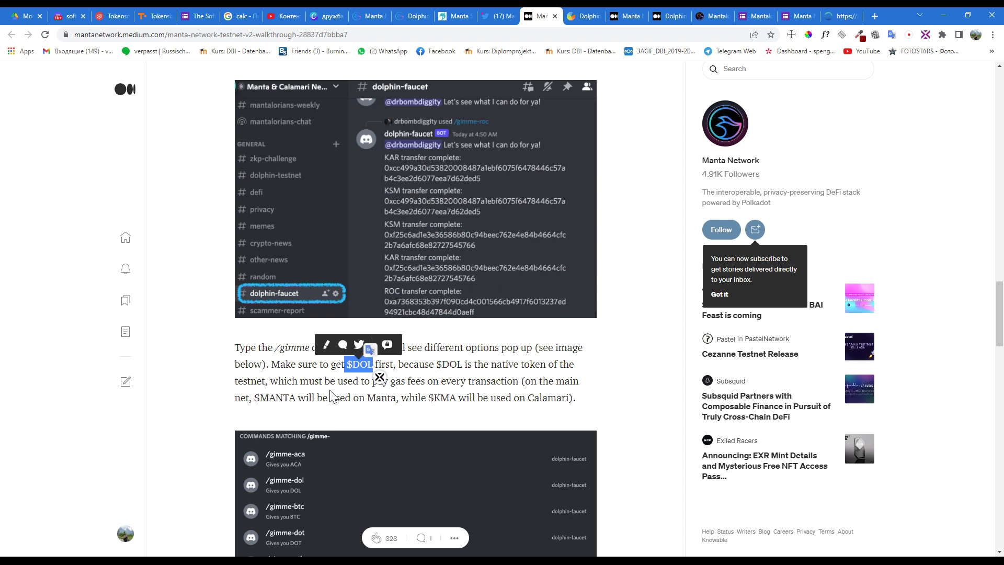
{"action": "left_click", "coordinate": [369, 393]}
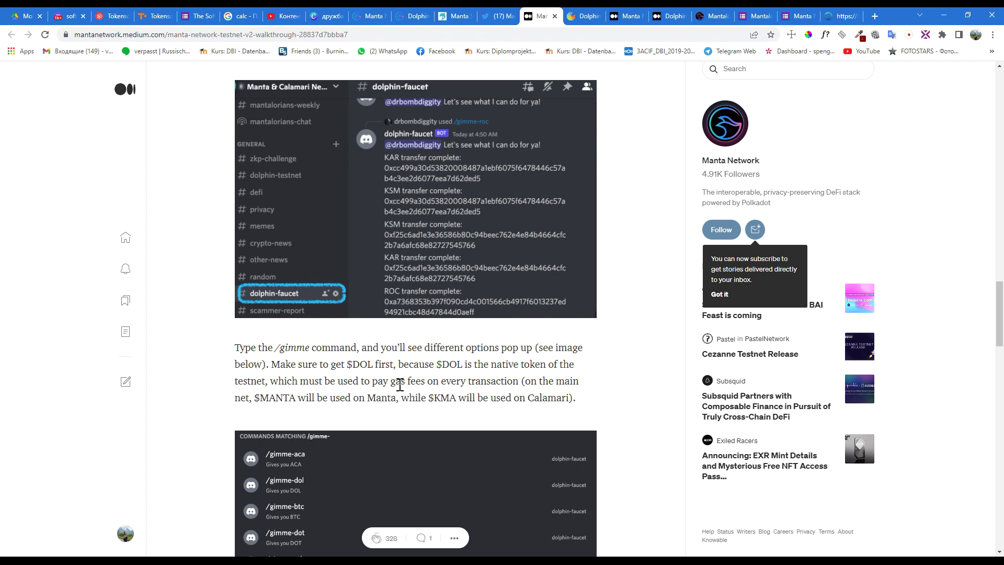
{"action": "scroll", "coordinate": [229, 392], "scroll_direction": "down", "scroll_amount": 3}
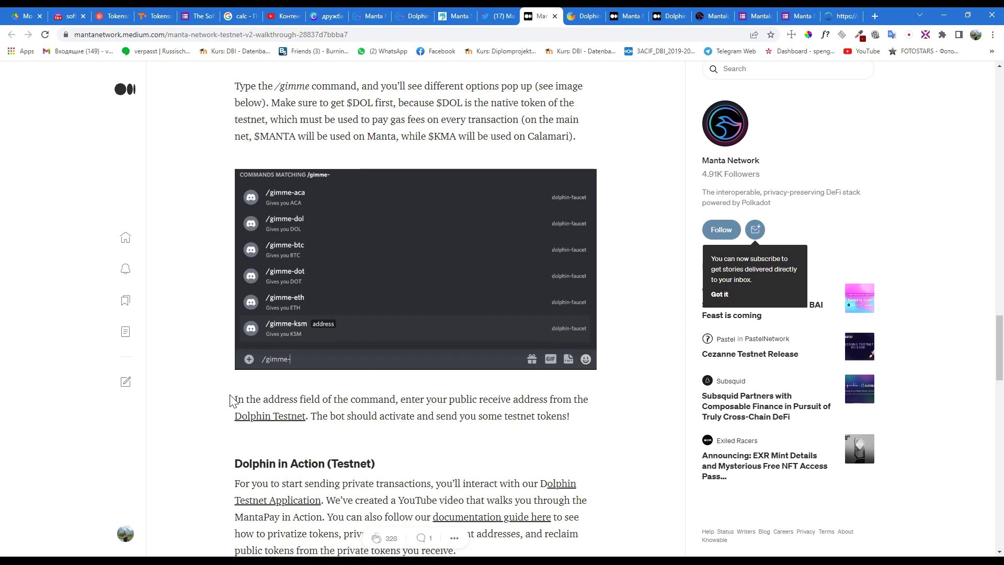
{"action": "scroll", "coordinate": [230, 401], "scroll_direction": "down", "scroll_amount": 1}
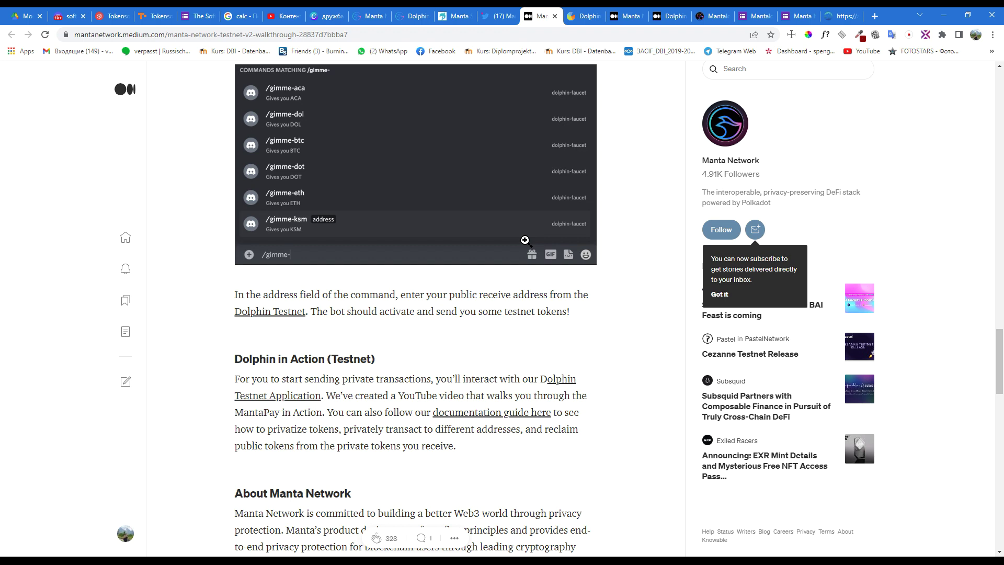
{"action": "left_click", "coordinate": [68, 17]}
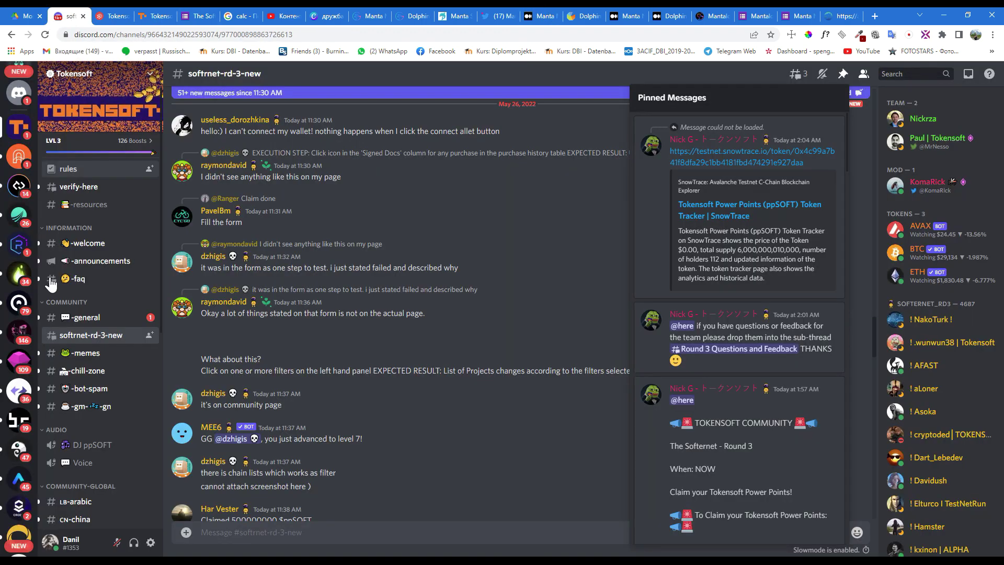
{"action": "scroll", "coordinate": [17, 418], "scroll_direction": "down", "scroll_amount": 2}
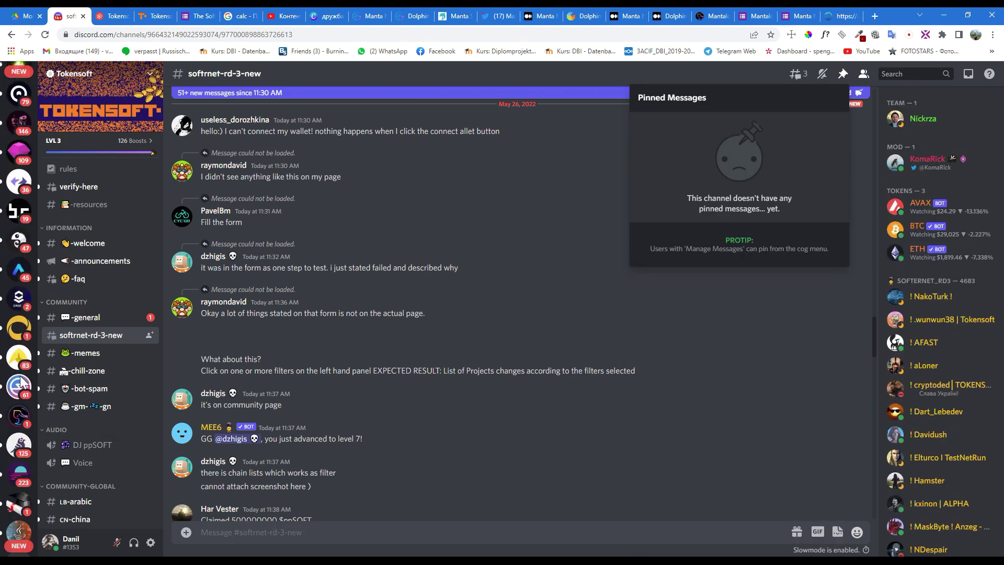
{"action": "scroll", "coordinate": [21, 392], "scroll_direction": "down", "scroll_amount": 3}
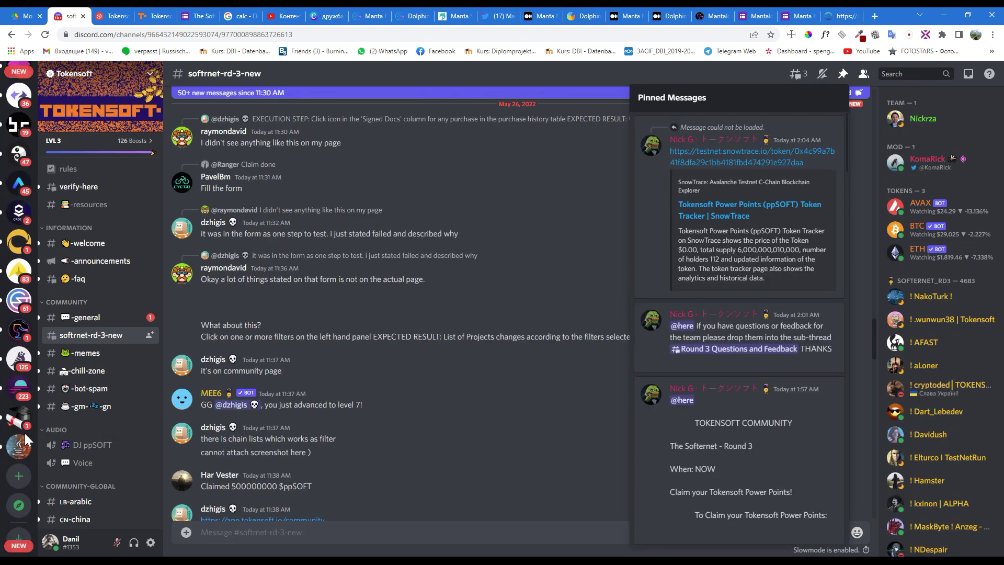
- Go to the Manta & Calamari Network server's dolphin-testnet channel in Discord
{"action": "left_click", "coordinate": [19, 331]}
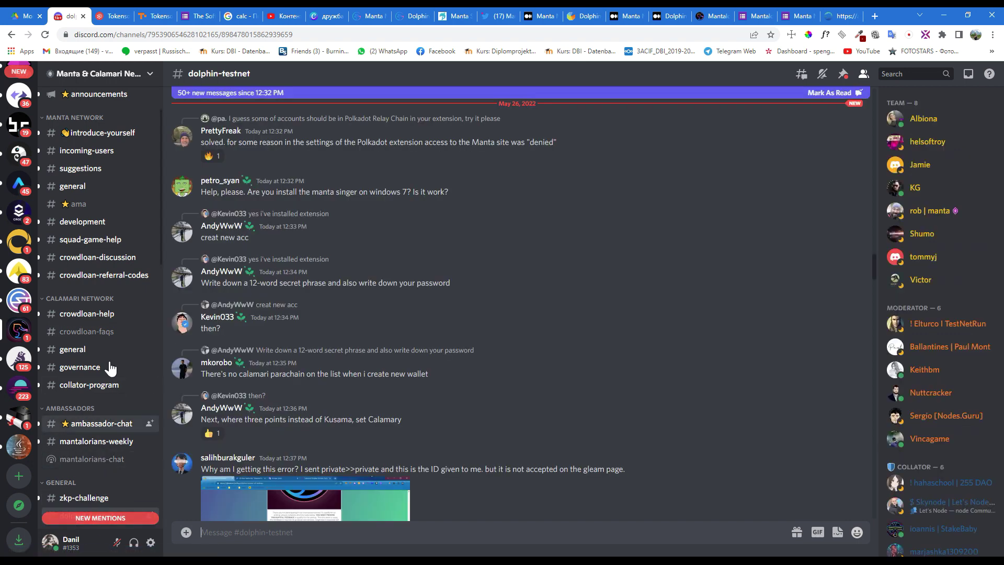
{"action": "scroll", "coordinate": [105, 374], "scroll_direction": "down", "scroll_amount": 3}
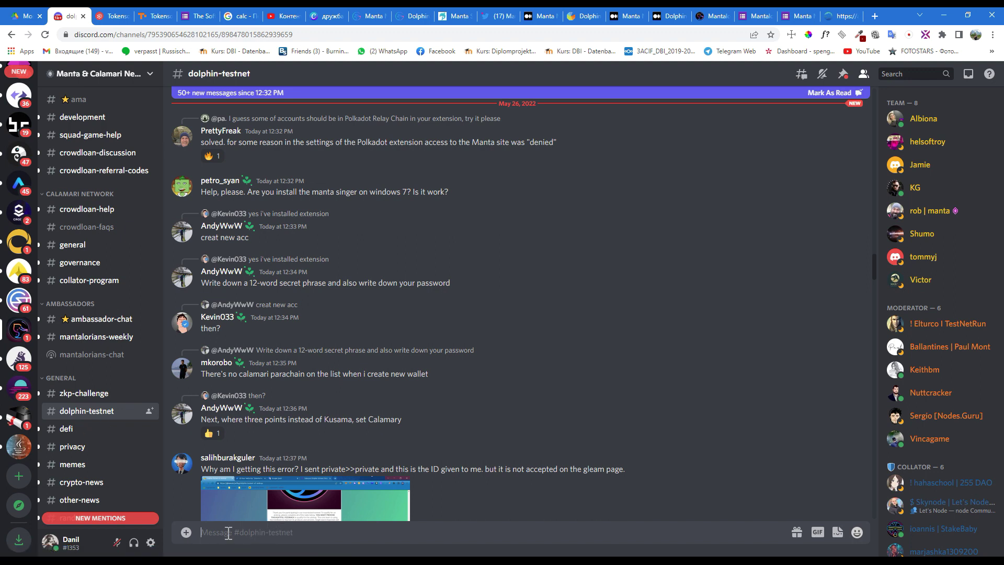
{"action": "type", "text": "/"}
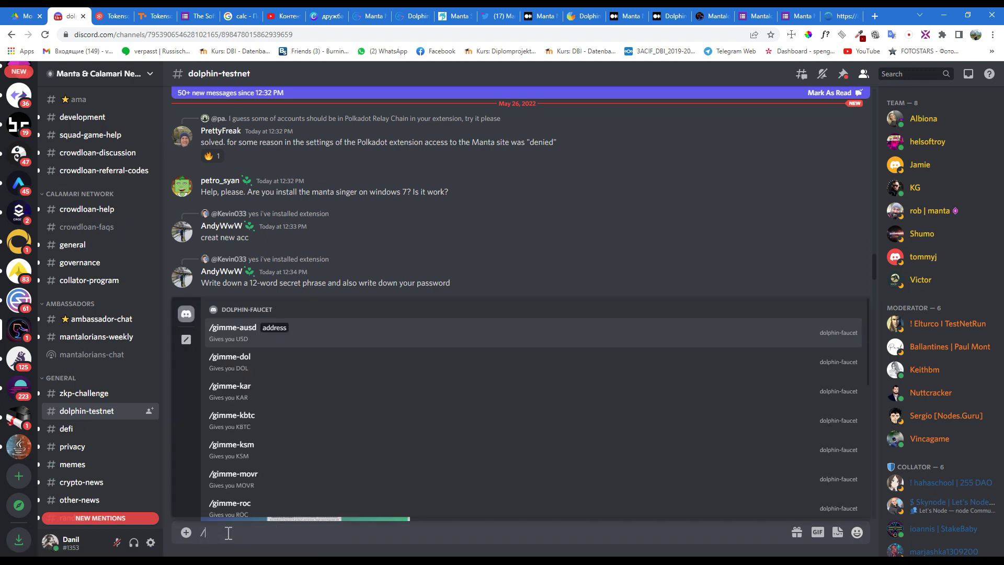
{"action": "type", "text": "gimme"}
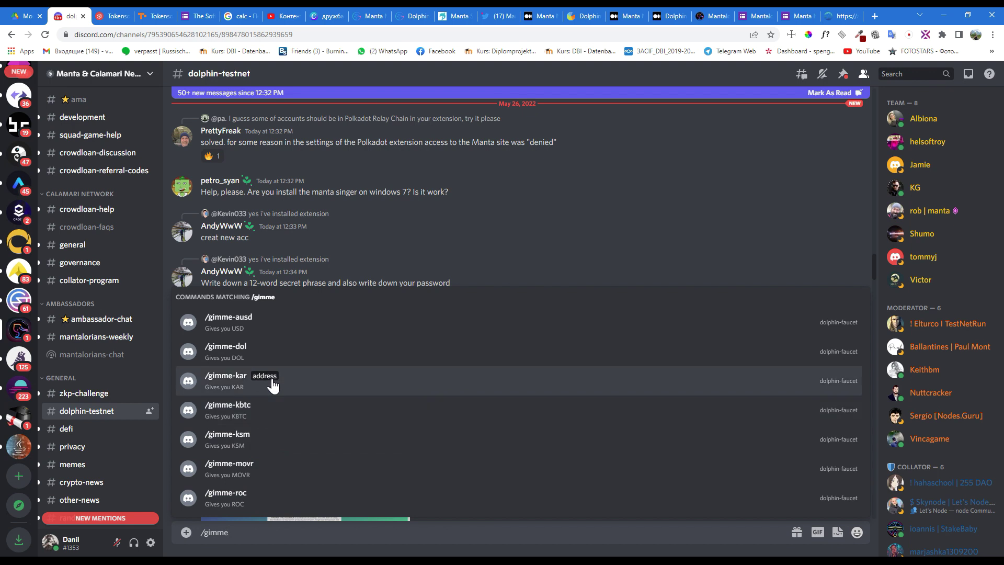
- Choose the /gimme-dol faucet command in Discord, then return to the Medium walkthrough
{"action": "left_click", "coordinate": [246, 355]}
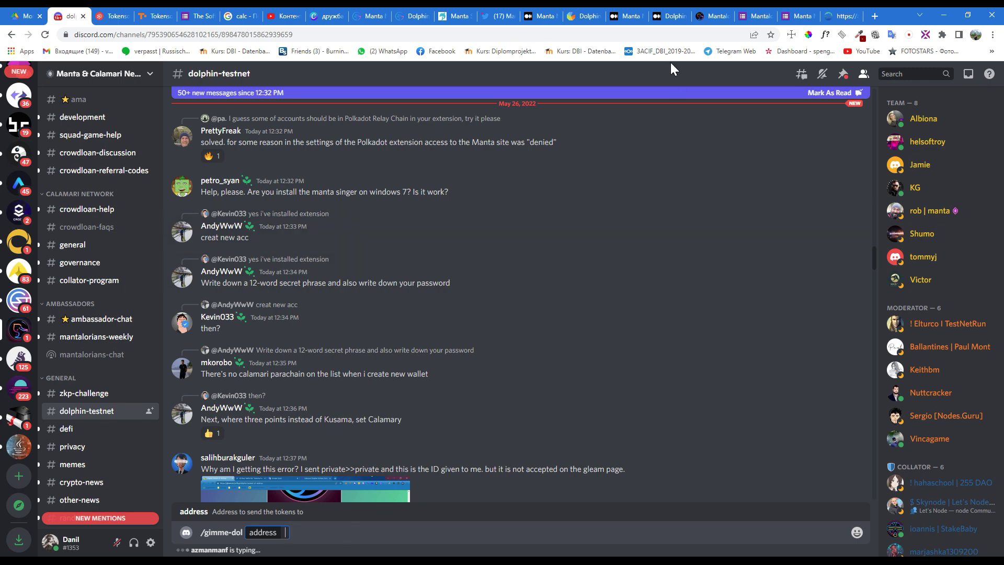
{"action": "left_click", "coordinate": [633, 22]}
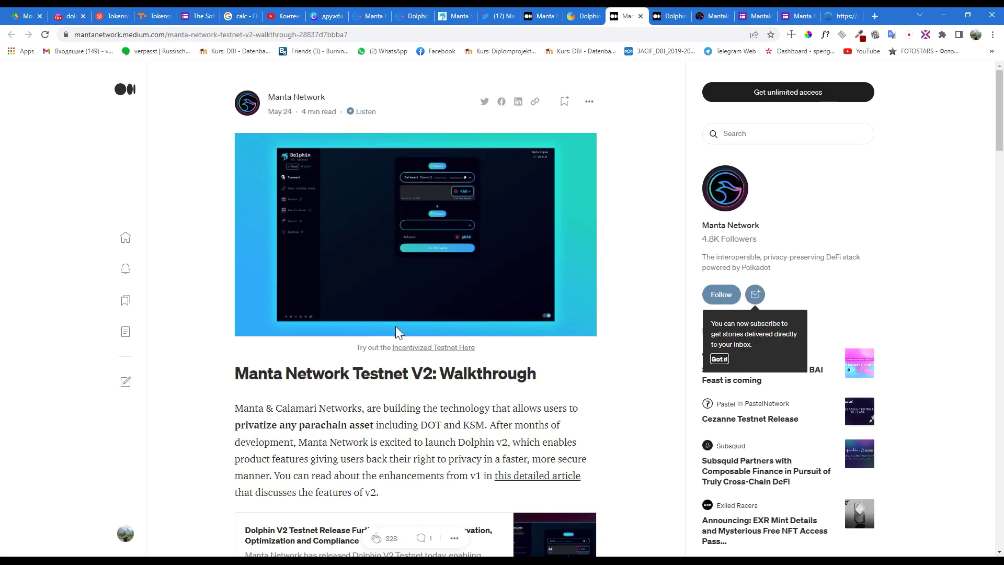
{"action": "scroll", "coordinate": [492, 264], "scroll_direction": "down", "scroll_amount": 5}
{"action": "scroll", "coordinate": [493, 265], "scroll_direction": "down", "scroll_amount": 5}
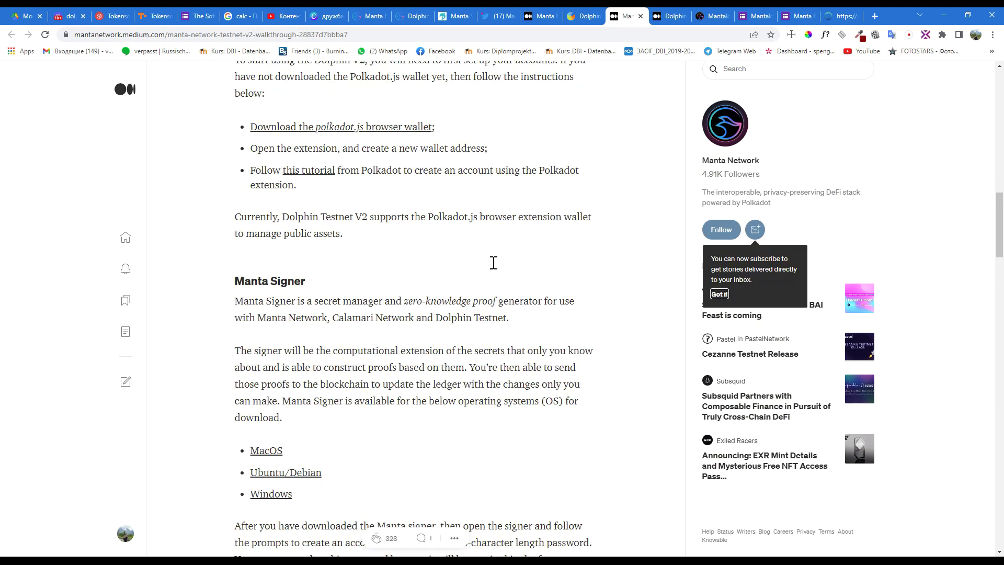
{"action": "scroll", "coordinate": [493, 264], "scroll_direction": "down", "scroll_amount": 5}
{"action": "scroll", "coordinate": [490, 266], "scroll_direction": "down", "scroll_amount": 5}
{"action": "scroll", "coordinate": [490, 267], "scroll_direction": "down", "scroll_amount": 4}
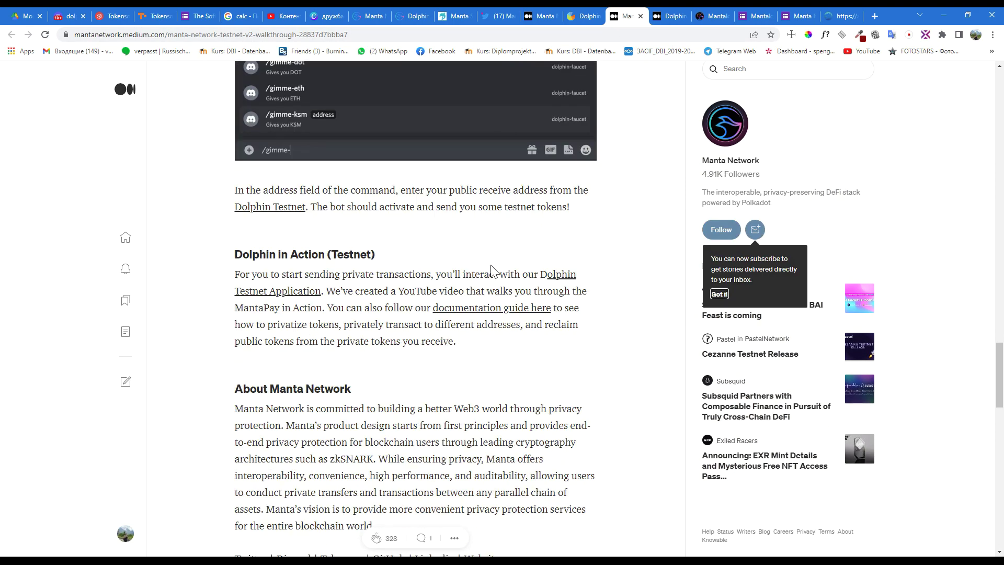
{"action": "scroll", "coordinate": [490, 267], "scroll_direction": "down", "scroll_amount": 1}
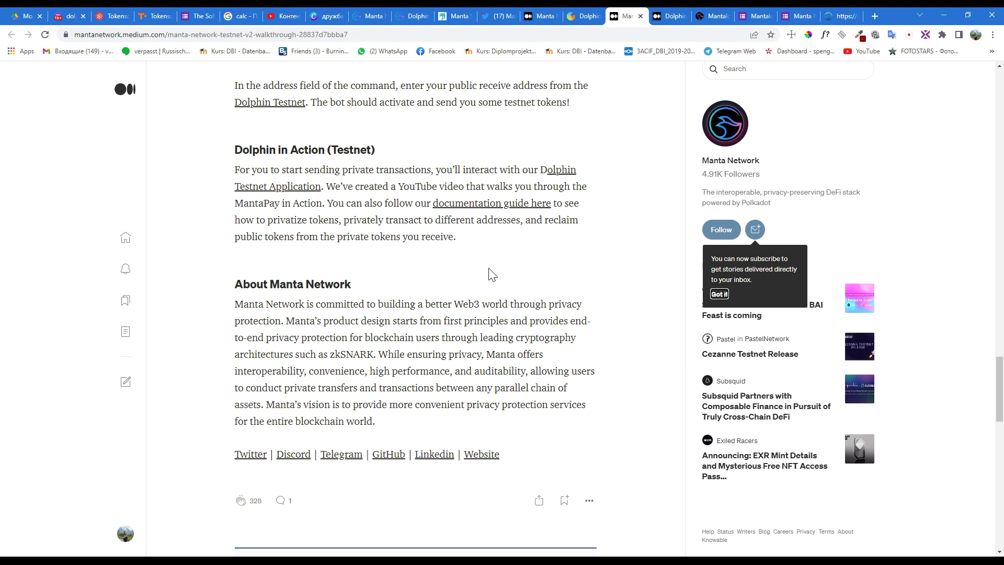